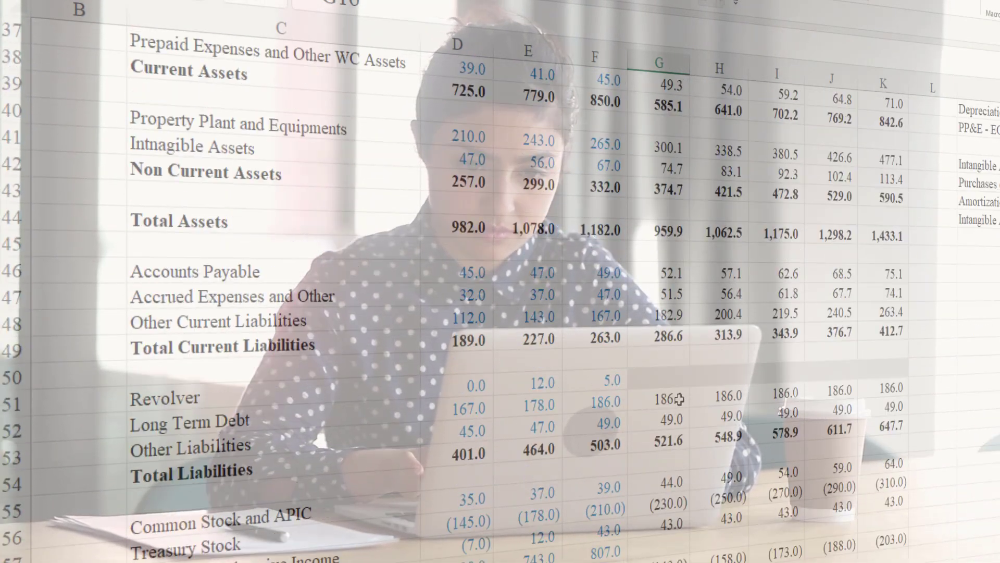
Step: Confirm the formula in G74 and move left to the balance sheet on the IFS Exercise sheet
key("Return")
key("Left")
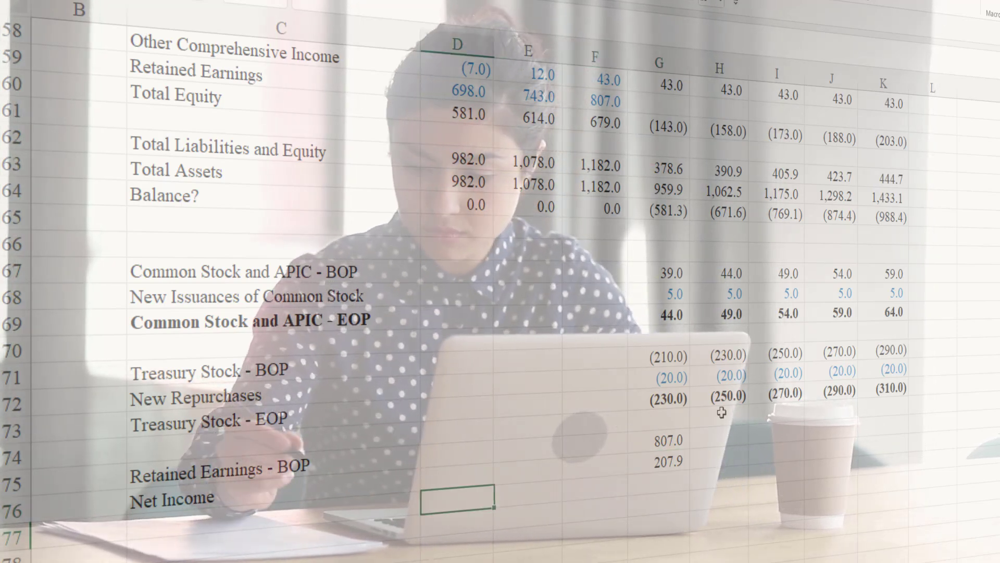
key("Left")
key("Left")
key("Left")
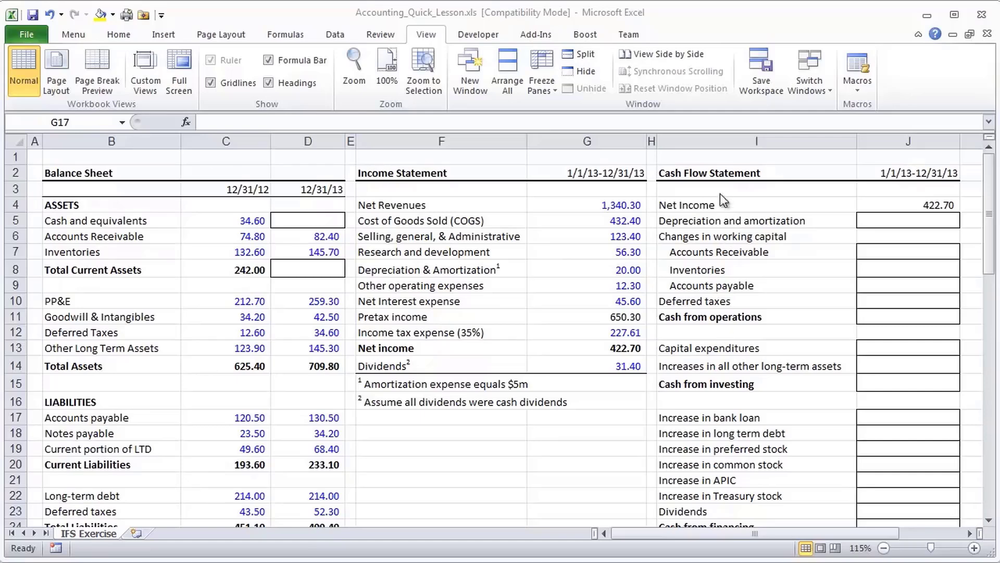
left_click_drag(714, 173, 883, 446)
left_click_drag(90, 175, 293, 472)
left_click_drag(234, 190, 237, 478)
left_click_drag(234, 190, 301, 472)
left_click_drag(416, 174, 608, 365)
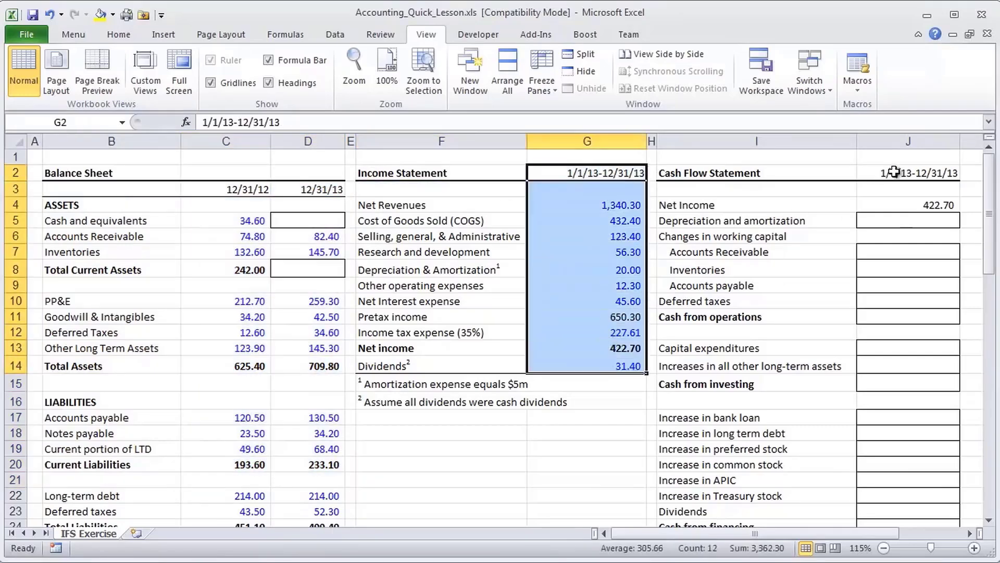
left_click_drag(894, 172, 889, 446)
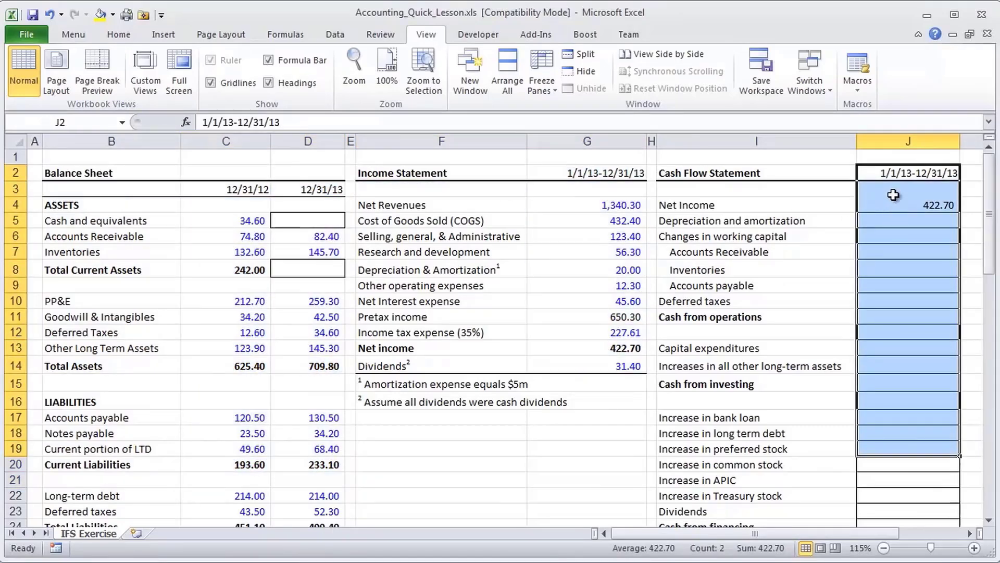
left_click(925, 348)
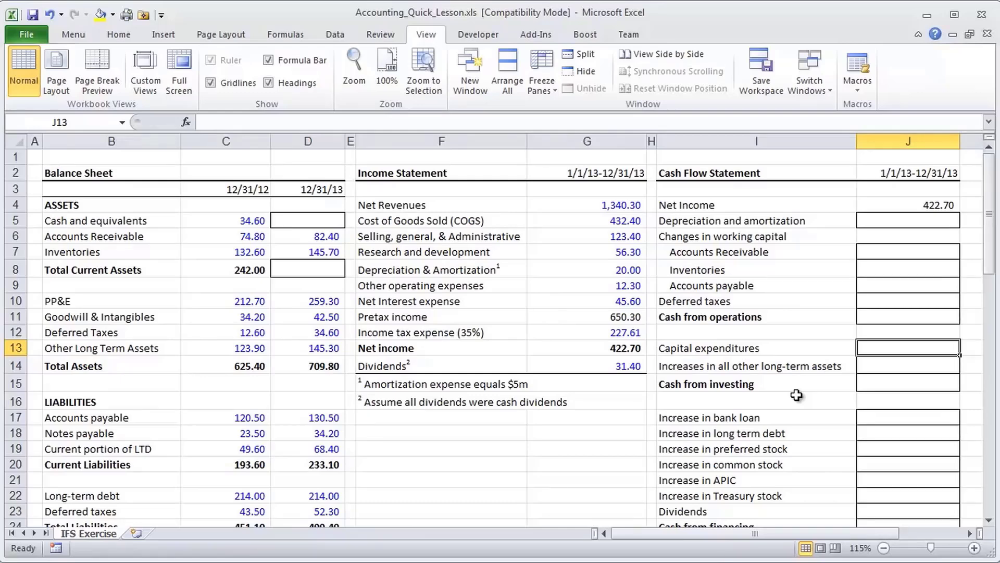
left_click_drag(239, 234, 310, 236)
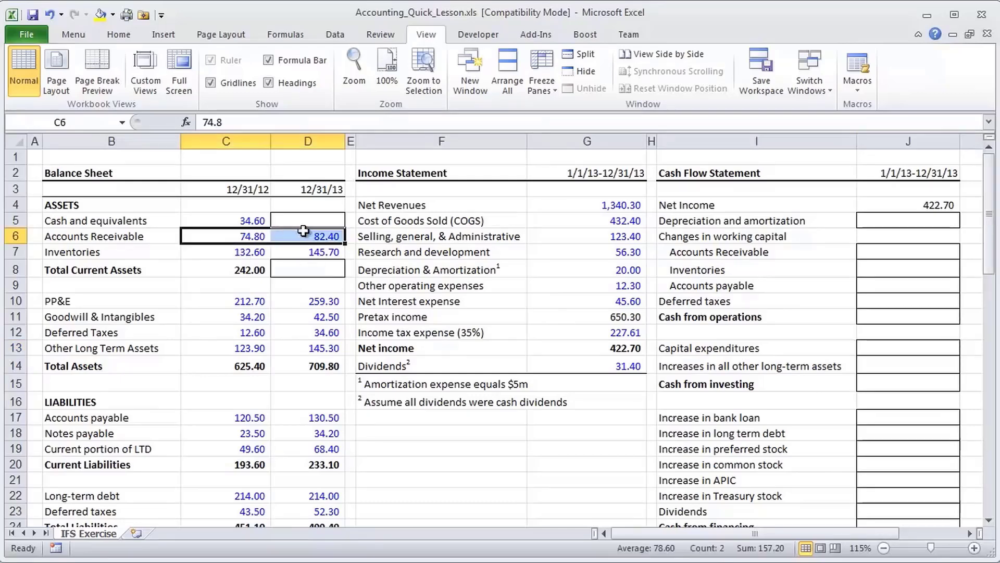
scroll(302, 404, "down", 3)
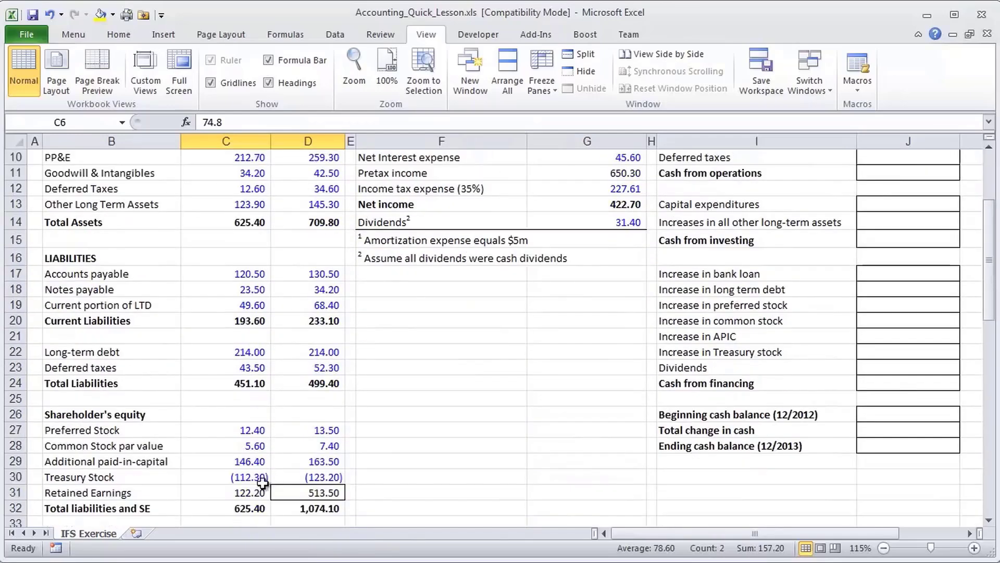
left_click_drag(241, 490, 312, 492)
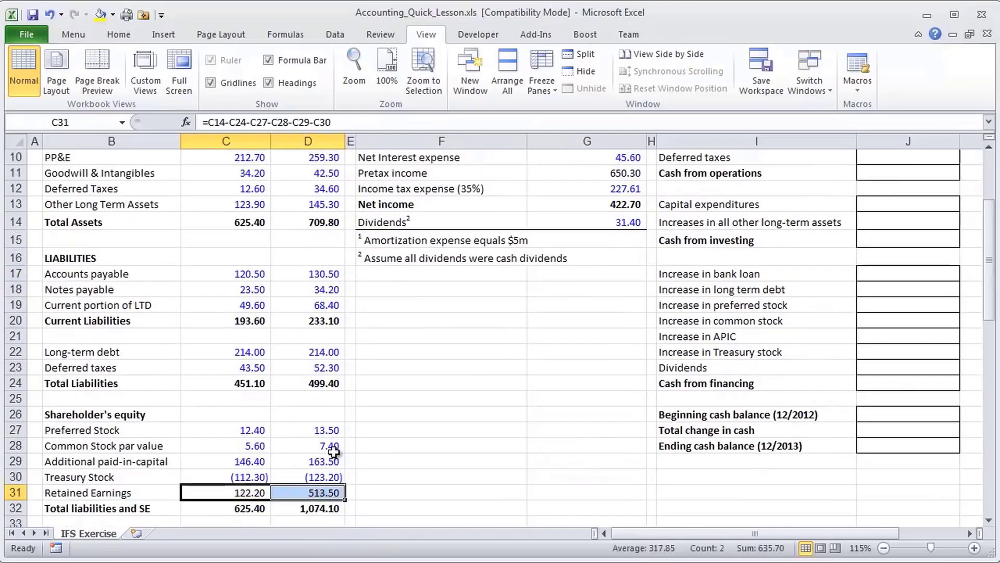
scroll(337, 449, "up", 3)
left_click_drag(367, 173, 563, 370)
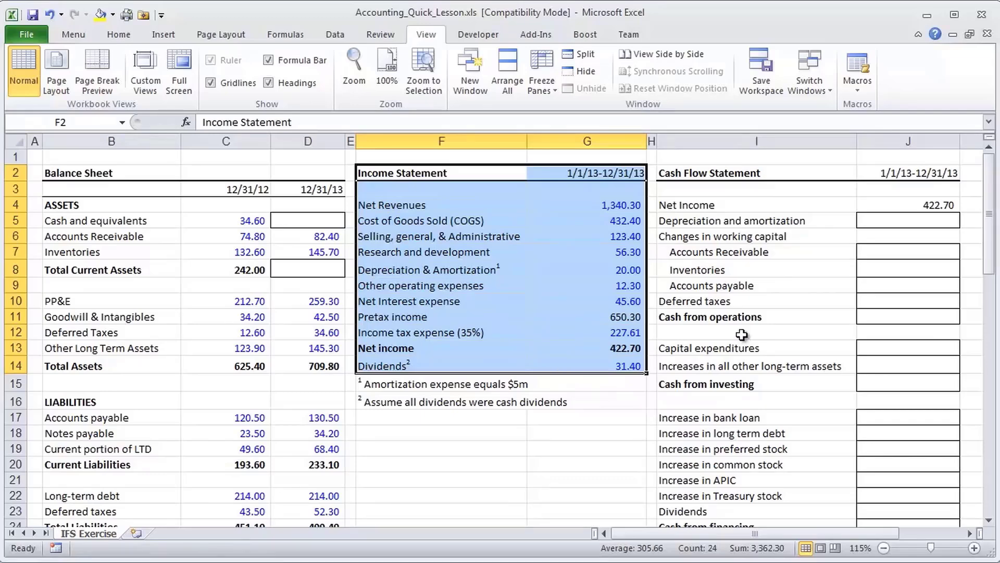
left_click_drag(860, 224, 884, 465)
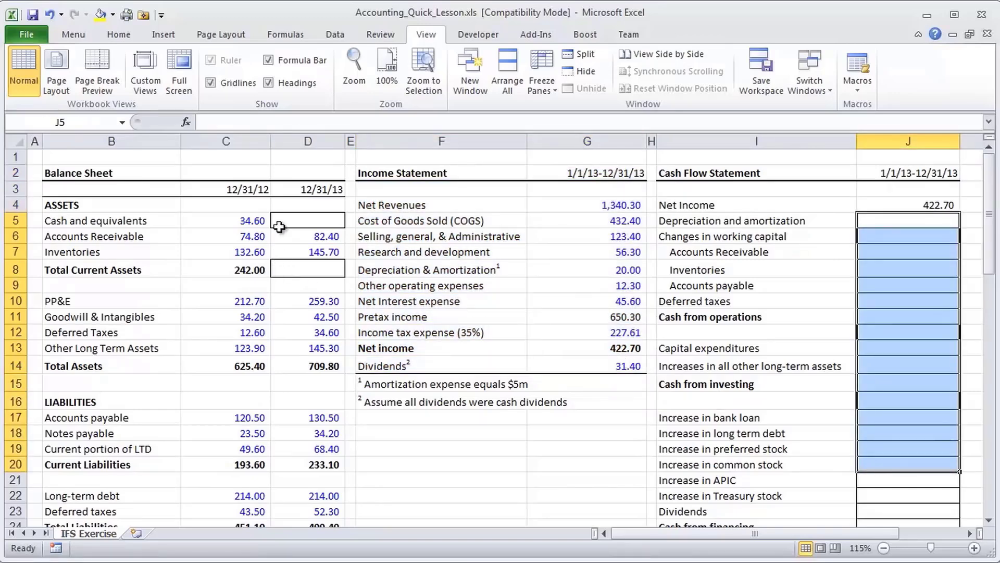
left_click_drag(229, 196, 235, 498)
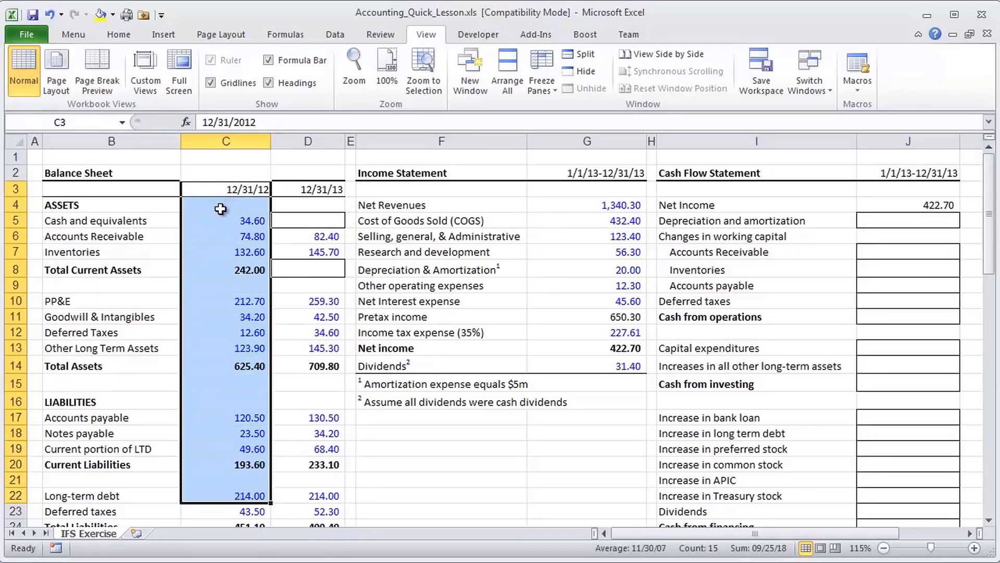
left_click_drag(227, 193, 218, 376)
left_click(213, 236)
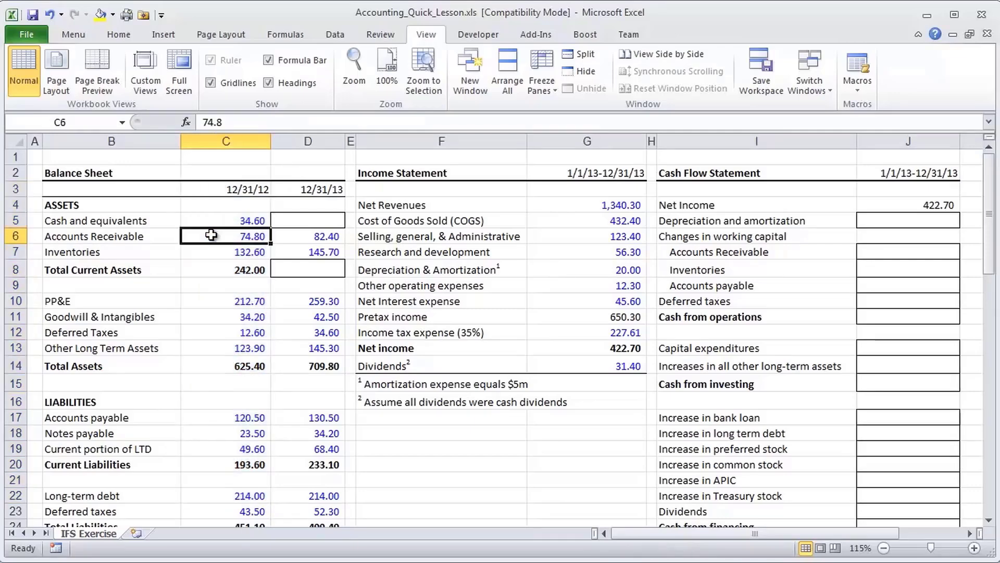
scroll(214, 297, "down", 4)
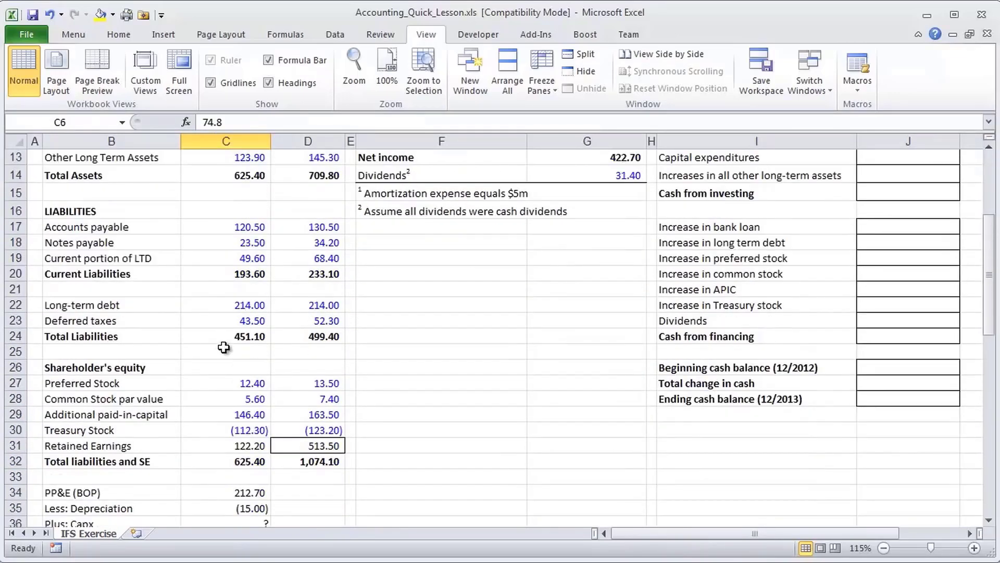
scroll(225, 340, "up", 2)
scroll(224, 341, "down", 1)
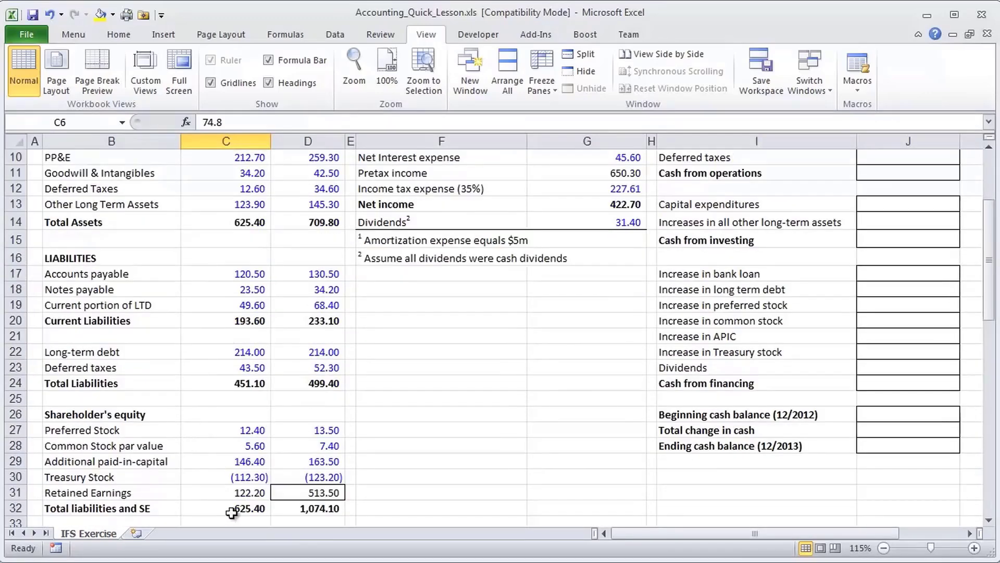
scroll(242, 449, "up", 3)
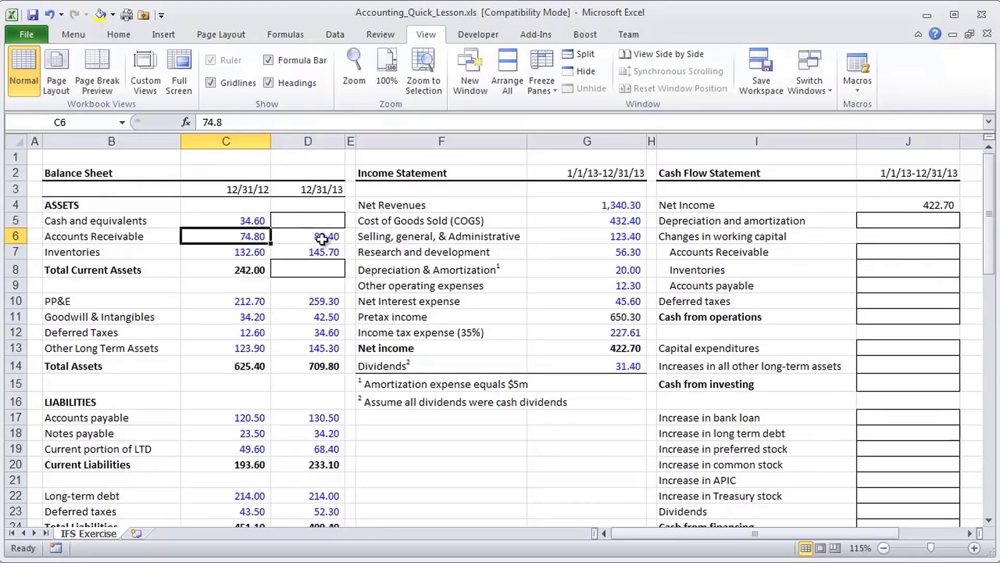
left_click(316, 189)
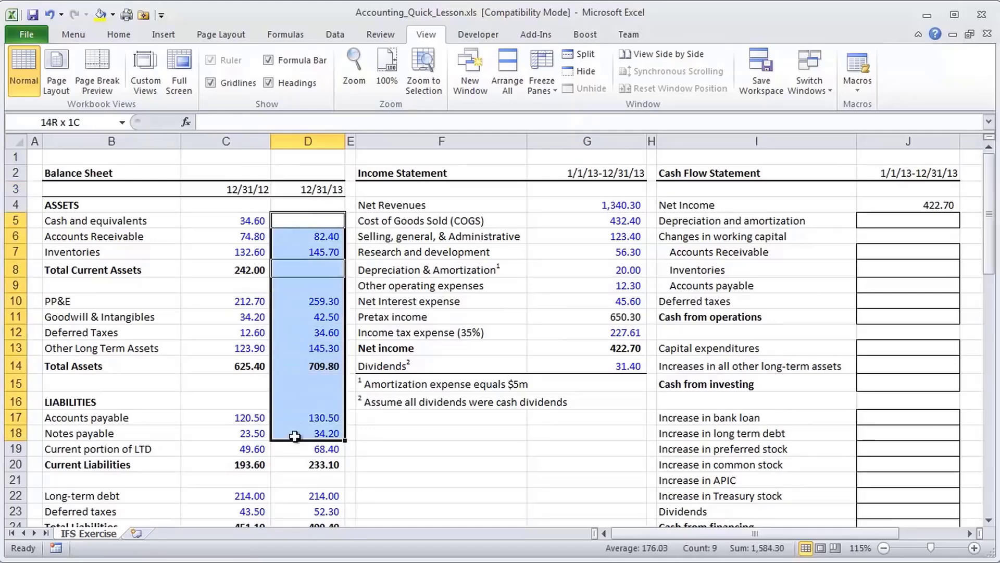
left_click_drag(298, 219, 296, 468)
left_click(295, 316)
left_click(304, 301)
left_click(305, 252)
left_click(310, 236)
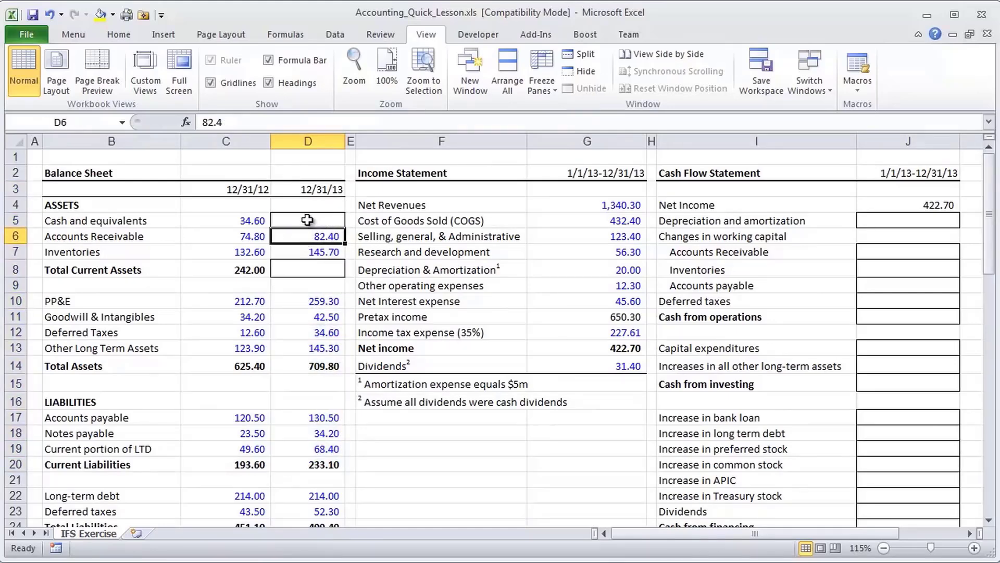
left_click(307, 219)
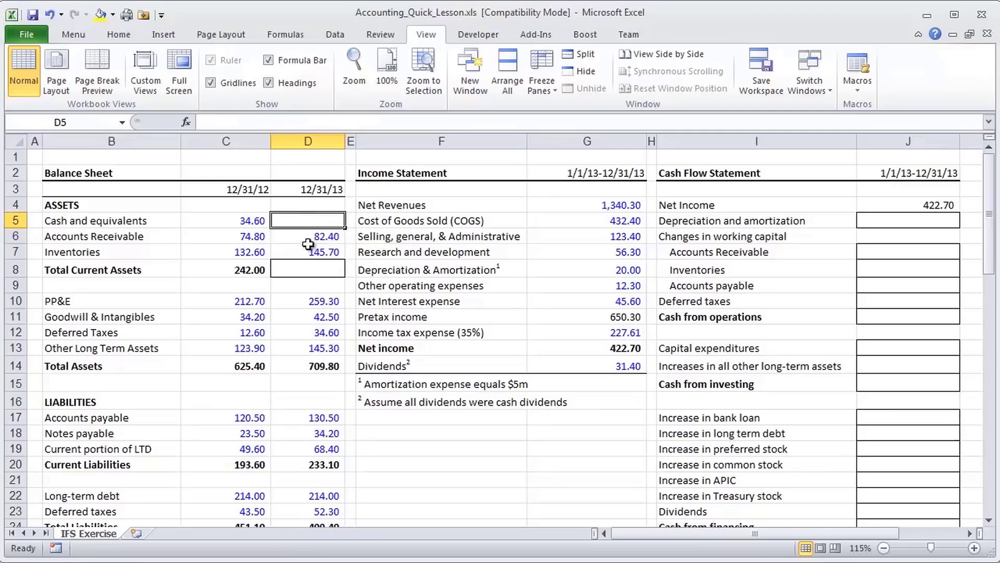
scroll(308, 252, "down", 1)
scroll(308, 252, "up", 1)
left_click(239, 223)
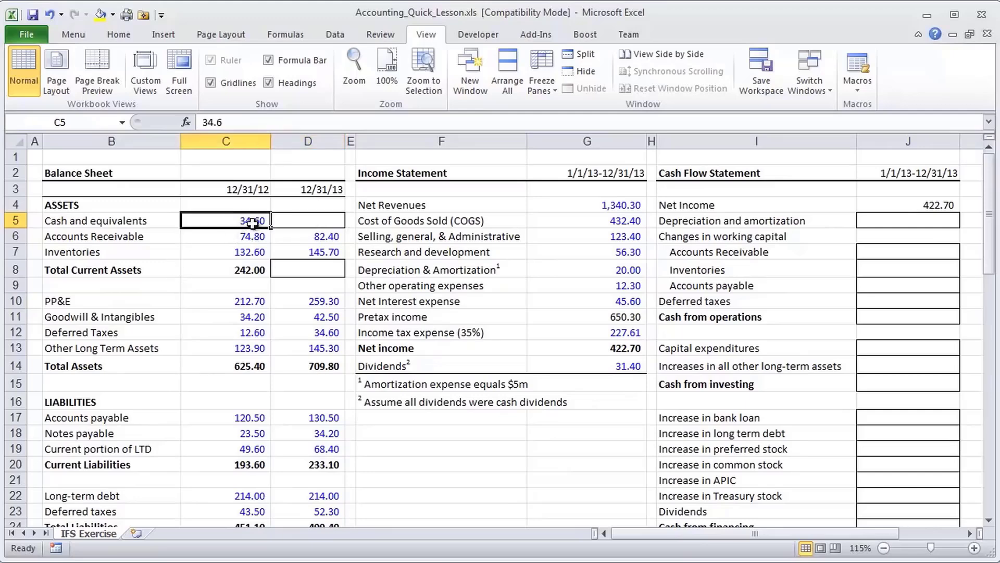
left_click_drag(900, 219, 900, 464)
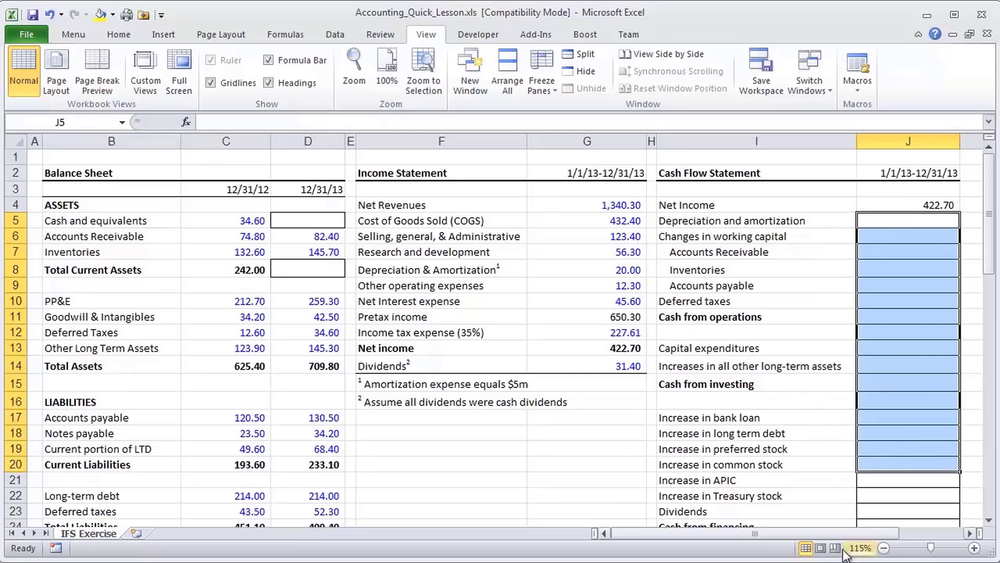
left_click(297, 219)
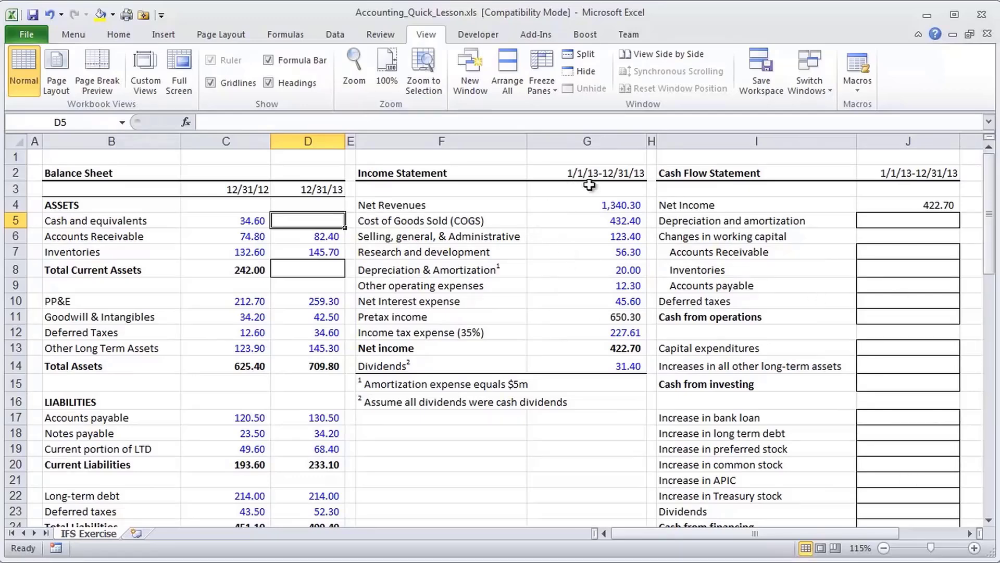
left_click_drag(569, 203, 572, 364)
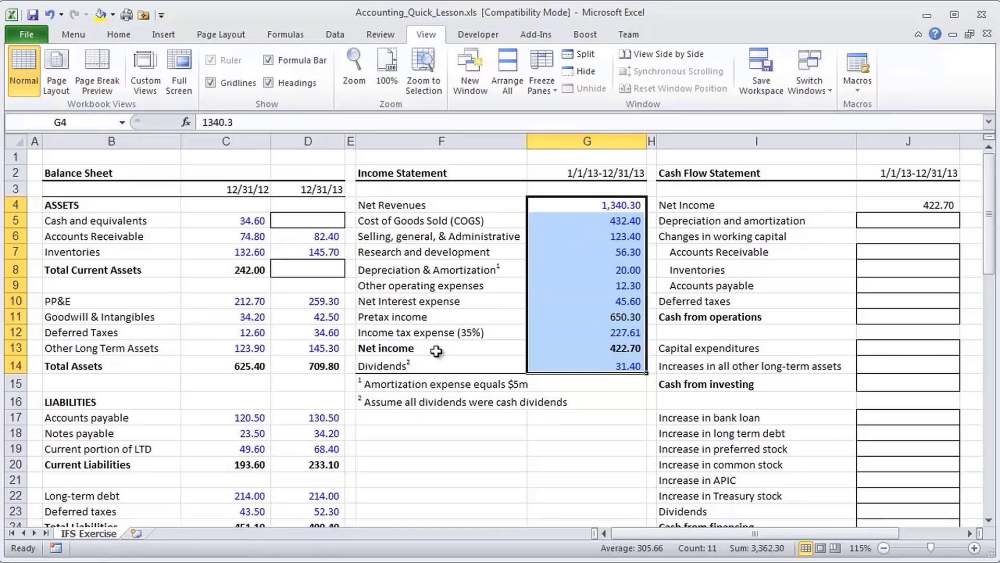
left_click_drag(376, 385, 374, 397)
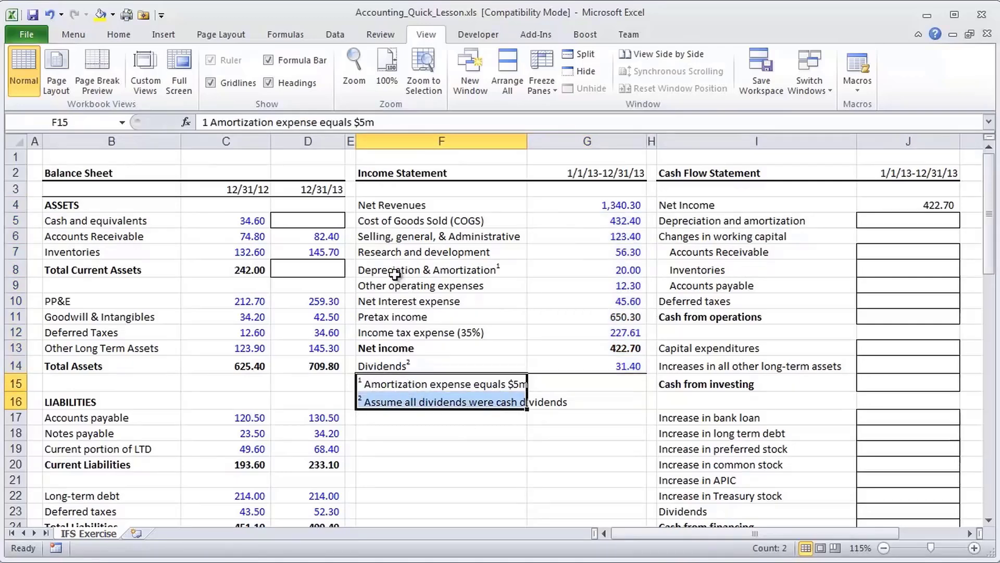
left_click_drag(393, 271, 628, 269)
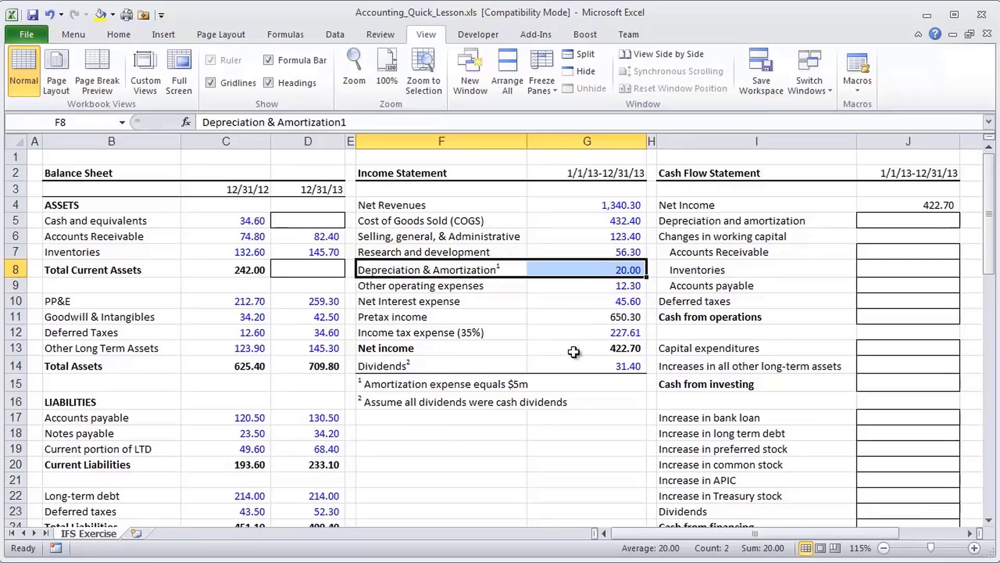
left_click_drag(598, 366, 485, 364)
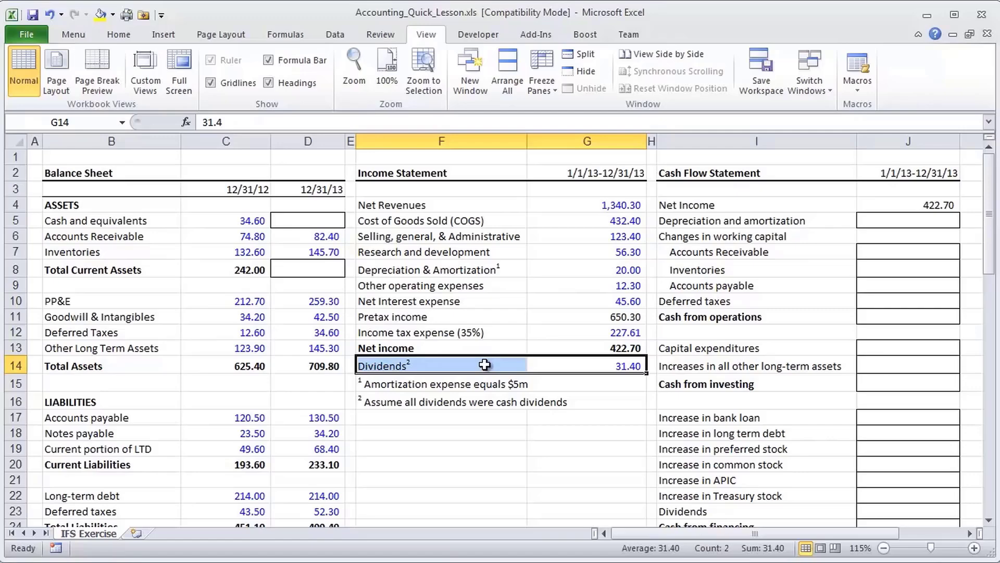
scroll(476, 371, "down", 2)
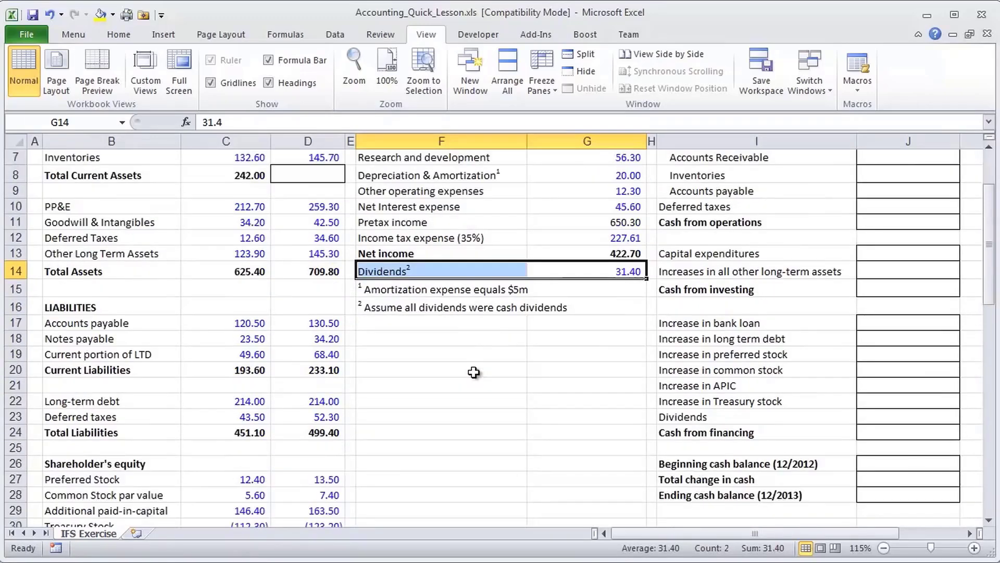
scroll(474, 372, "up", 2)
scroll(473, 372, "down", 3)
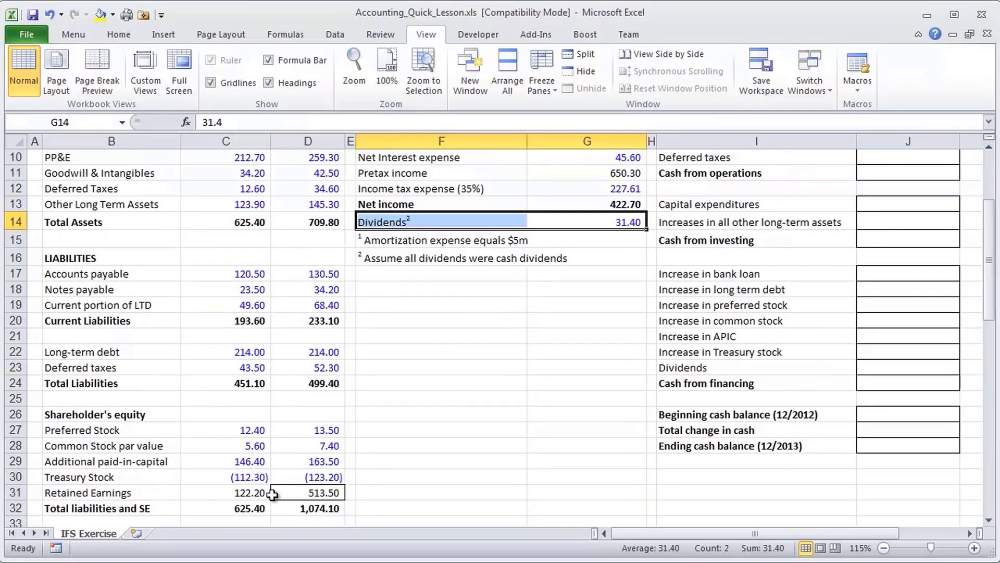
left_click(279, 492)
key("Delete")
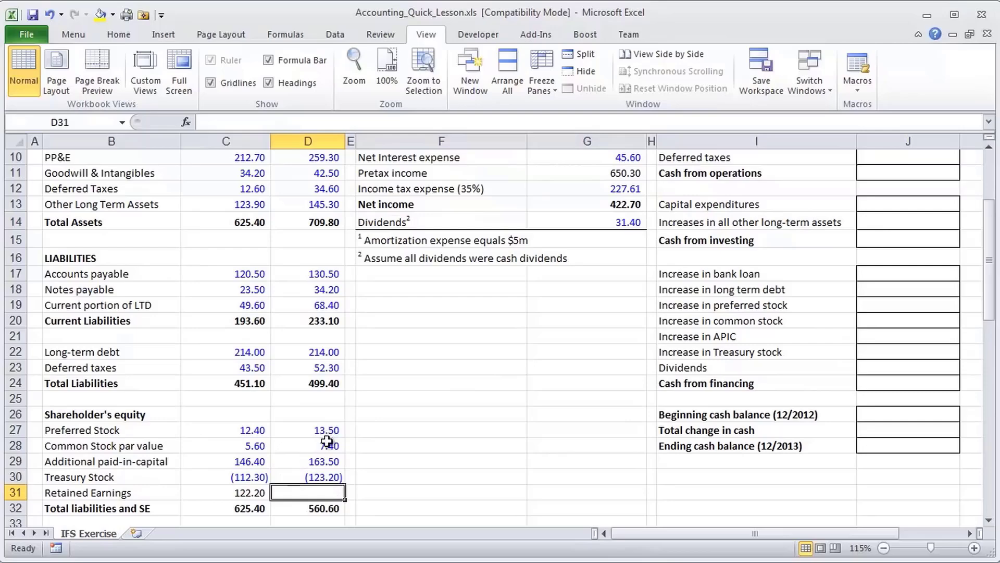
scroll(326, 442, "up", 3)
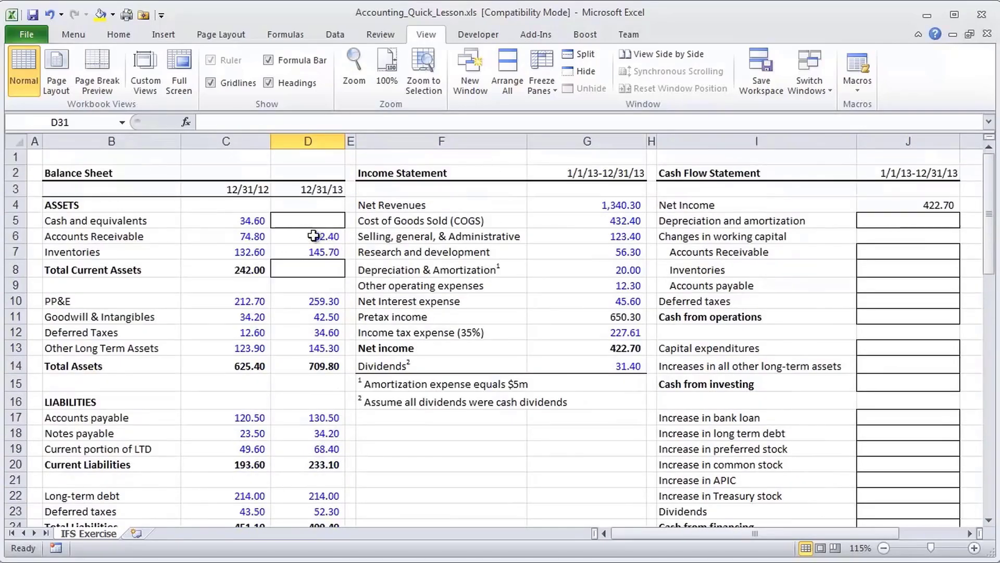
left_click(303, 271)
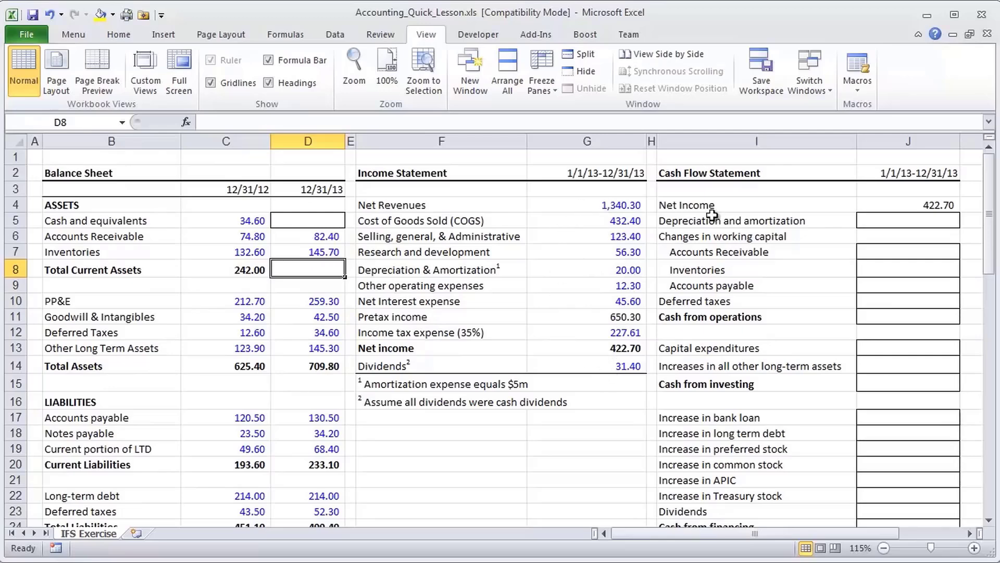
left_click(877, 218)
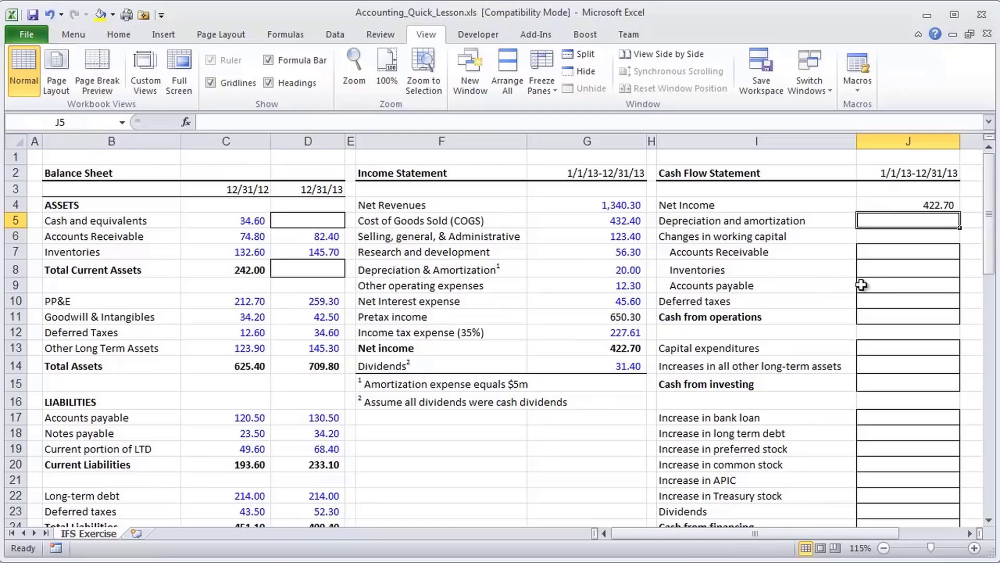
left_click(889, 210)
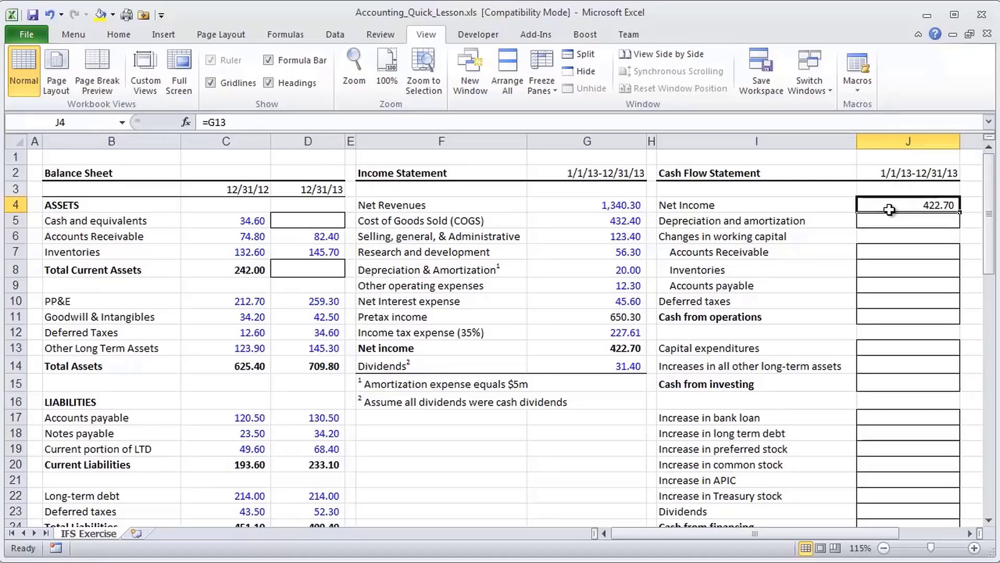
double_click(889, 210)
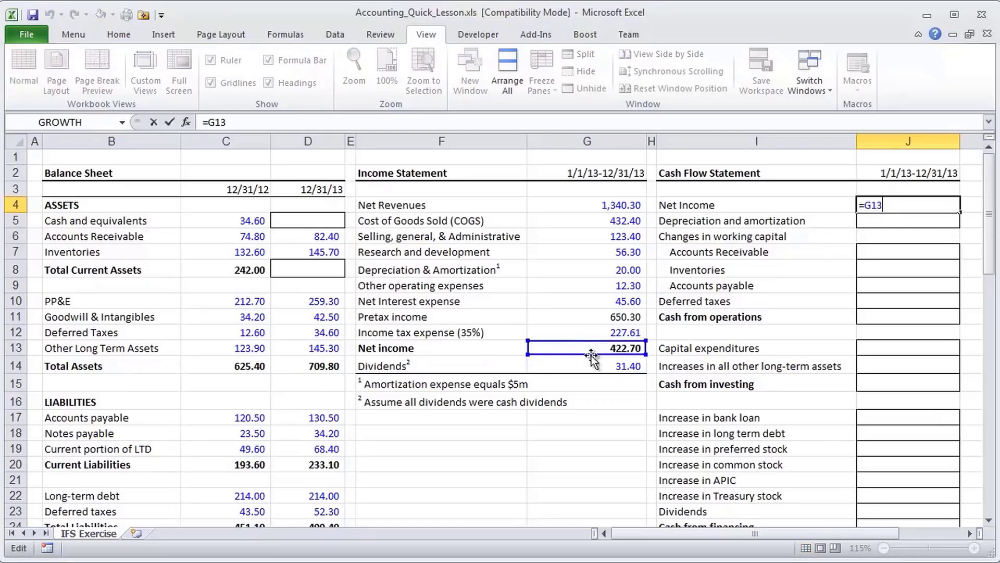
key("Escape")
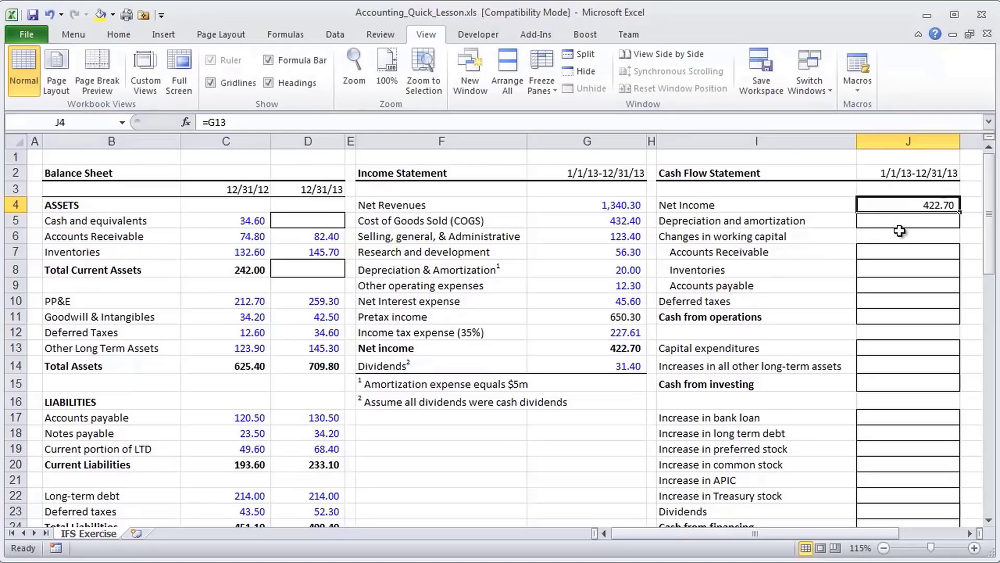
left_click(865, 313)
left_click_drag(609, 349, 439, 346)
left_click(927, 206)
double_click(915, 205)
key("Escape")
left_click(874, 315)
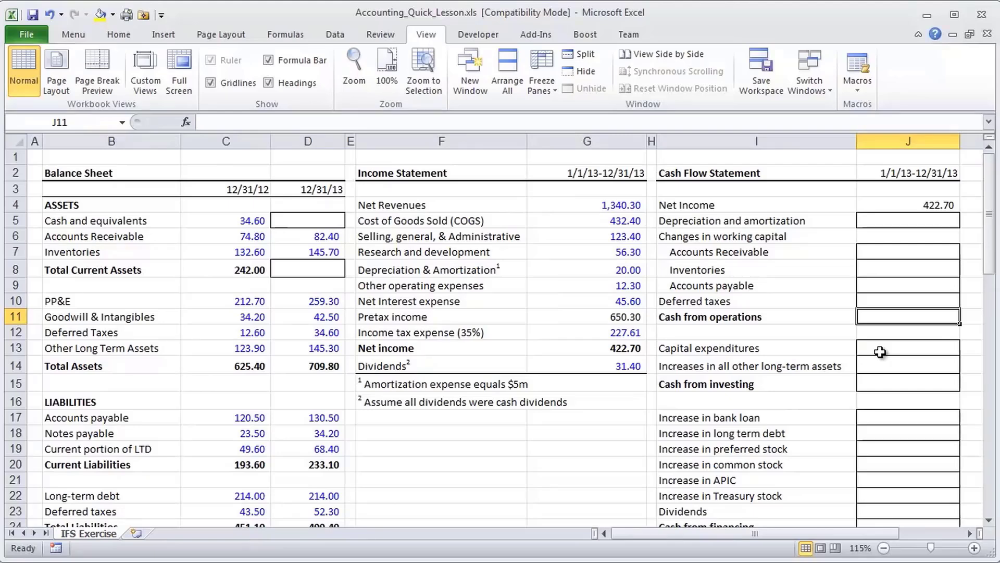
left_click_drag(862, 417, 867, 465)
left_click_drag(889, 315, 886, 205)
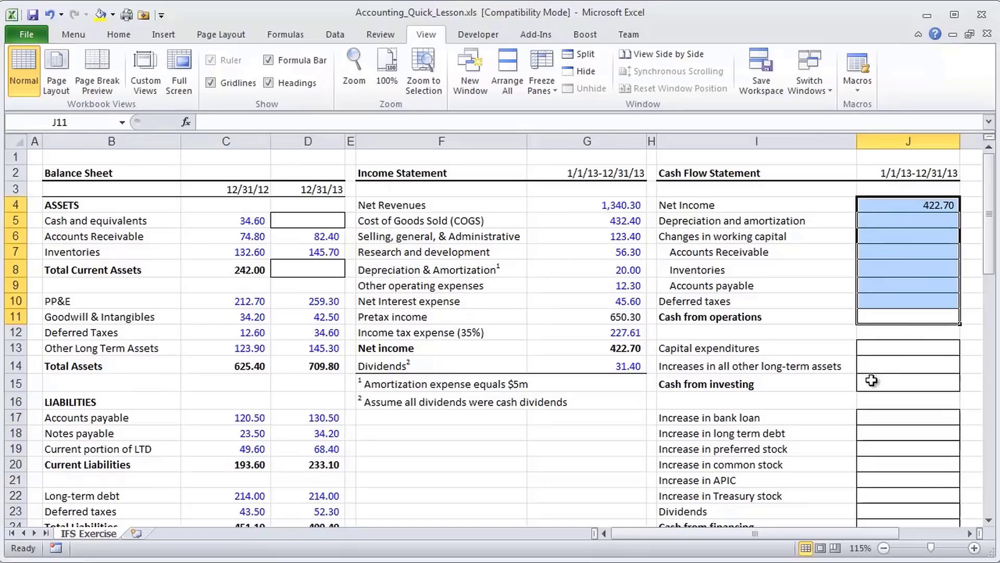
scroll(871, 391, "down", 1)
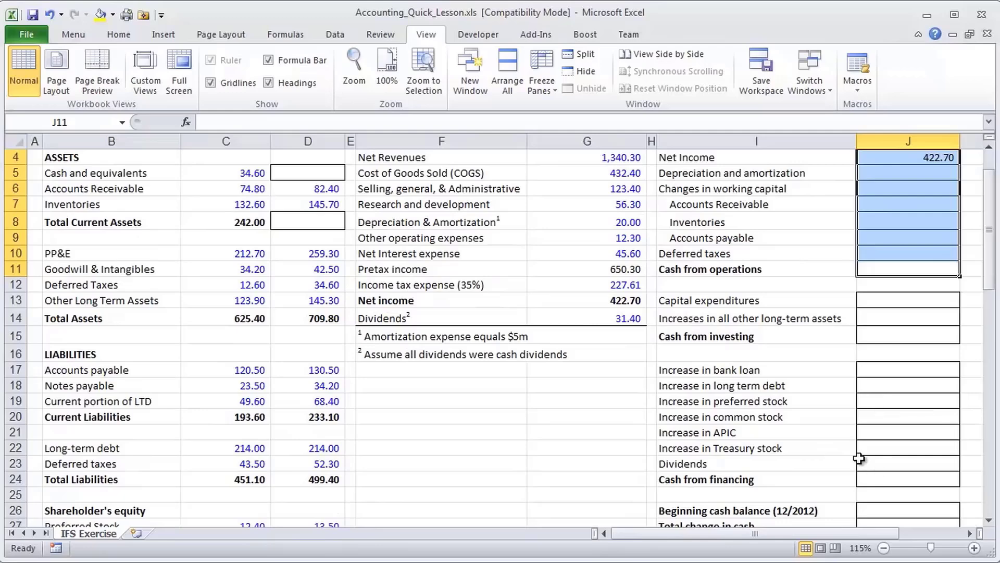
scroll(859, 459, "down", 1)
left_click(880, 481)
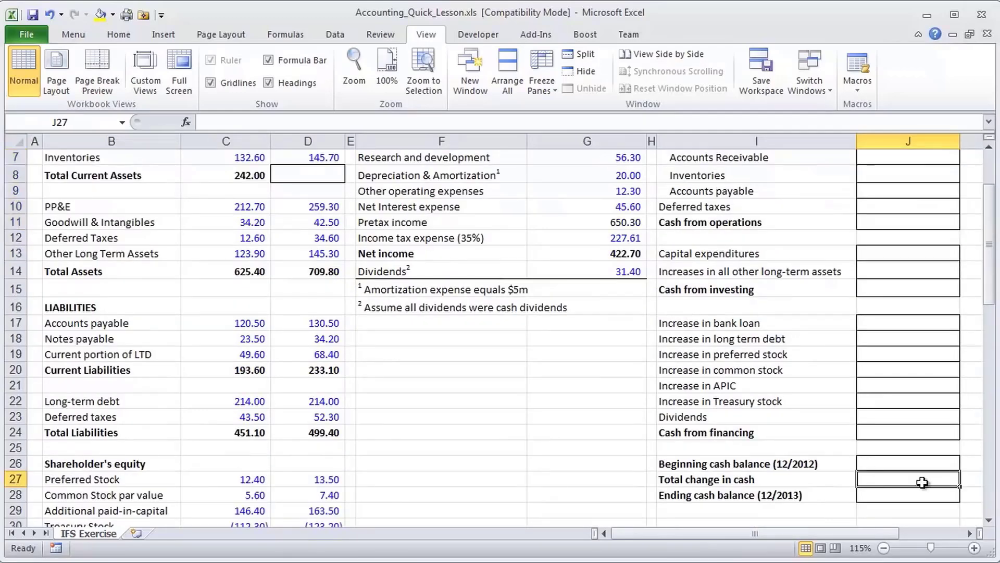
scroll(922, 482, "up", 2)
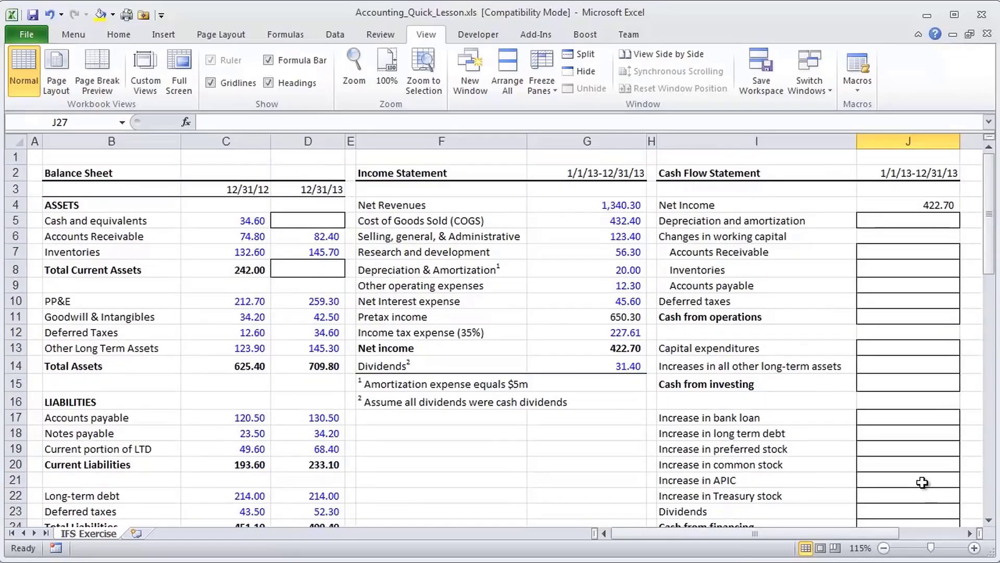
left_click(292, 222)
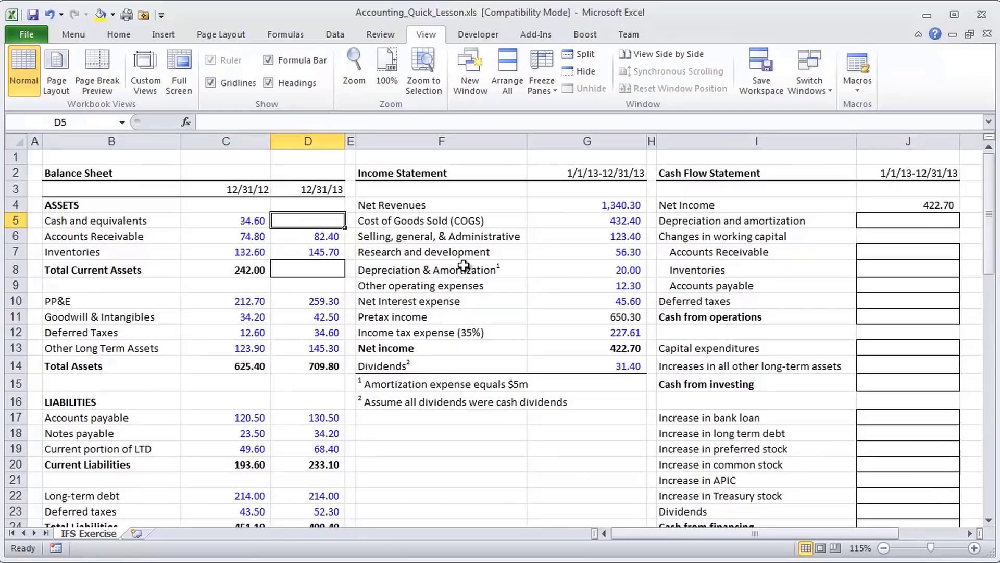
left_click(902, 222)
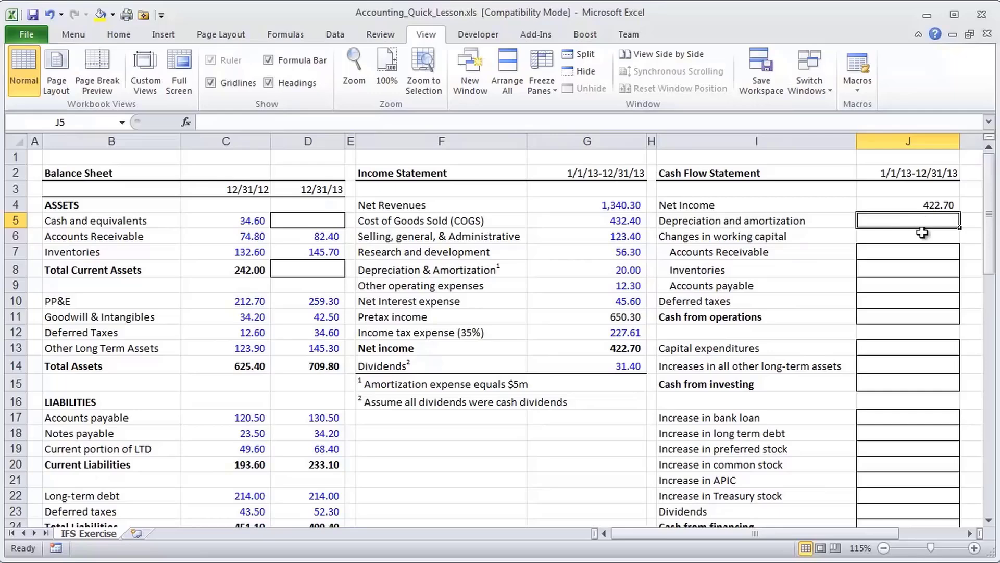
Step: Enter =G8 in J5 so Depreciation and amortization shows 20.00
type("=")
key("Left")
key("Left")
key("Left")
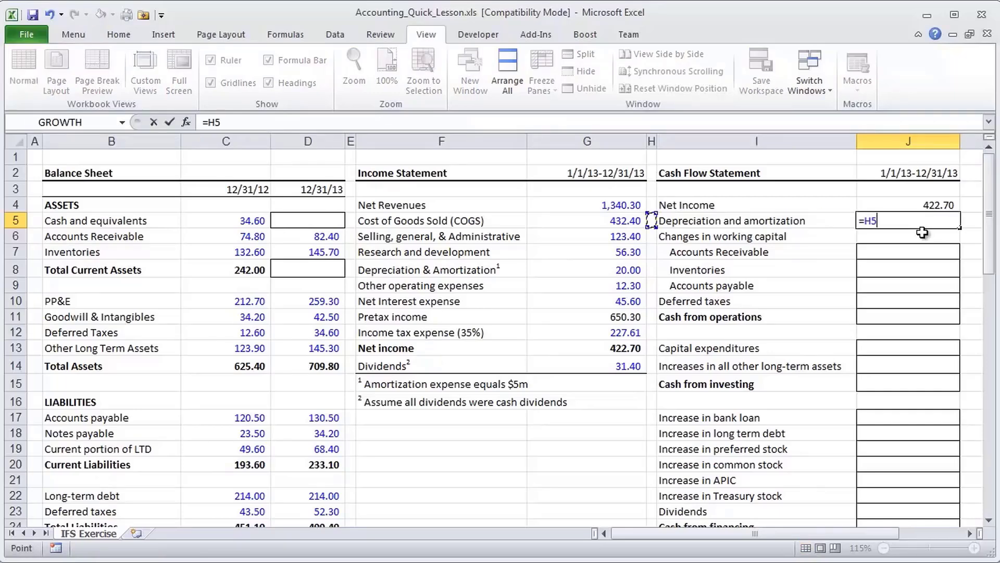
key("Down")
key("Down")
key("Down")
key("ctrl+Return")
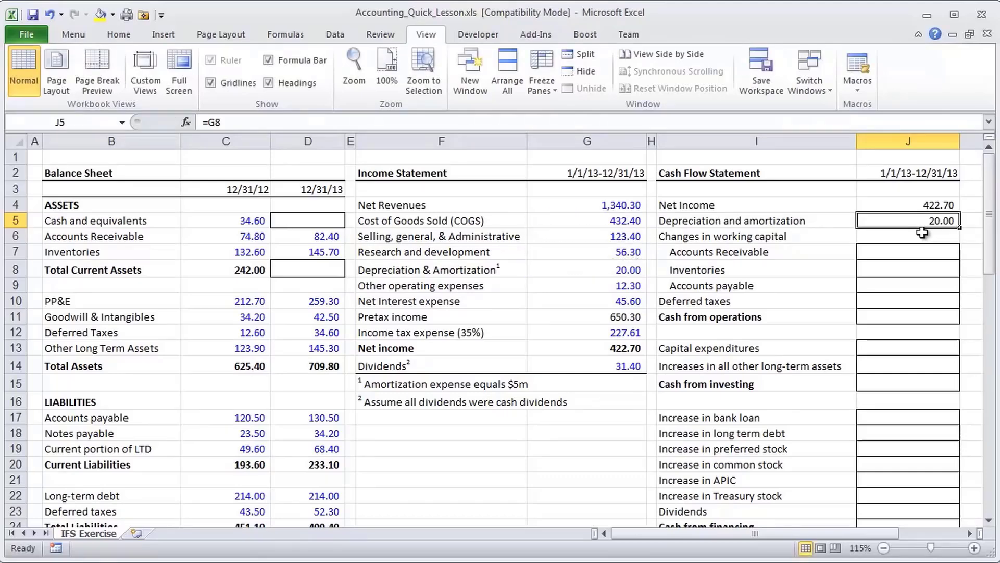
Step: Review the depreciation figure in G8, net income in G13, and the new J5 formula
left_click(609, 270)
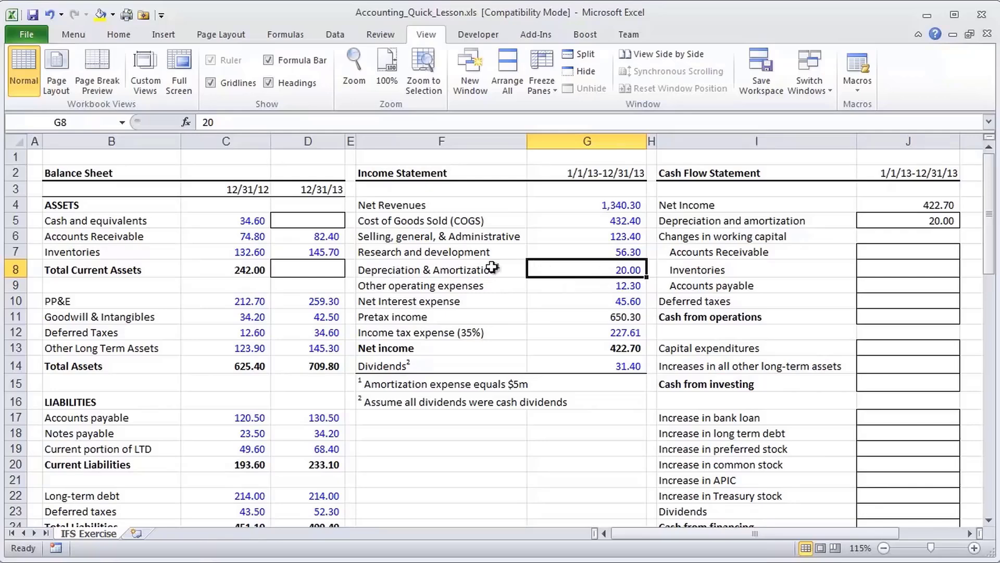
left_click(616, 350)
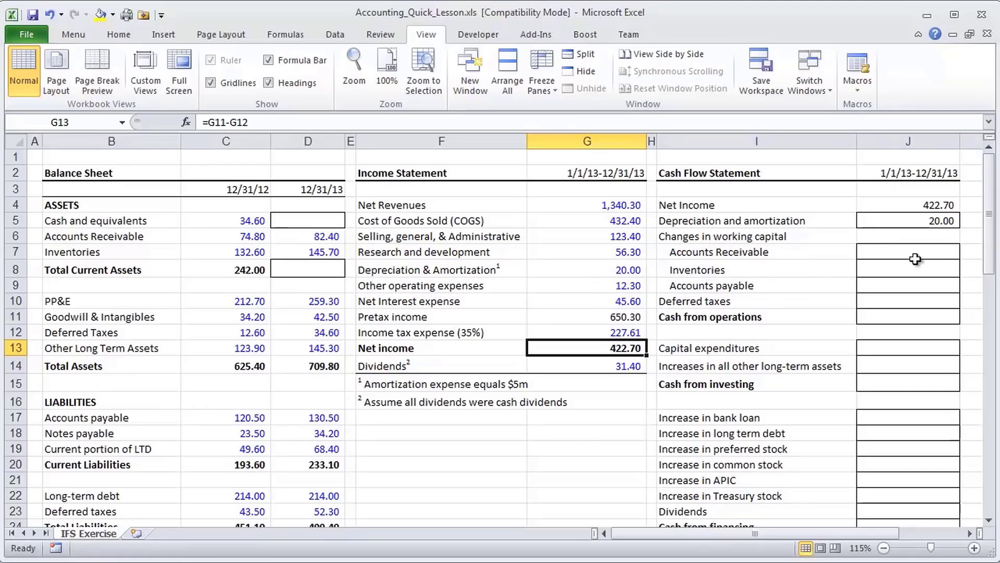
left_click(922, 222)
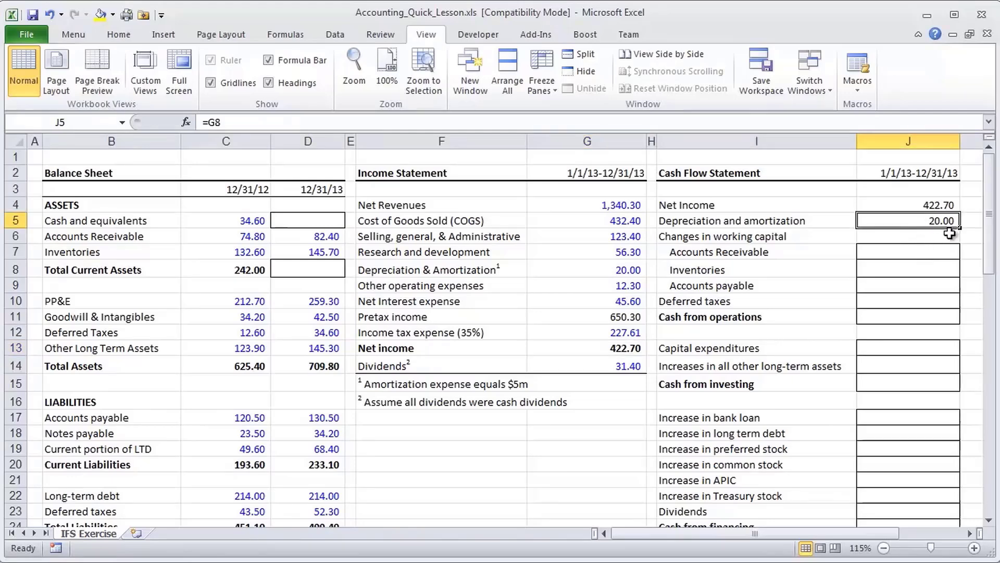
Step: AutoSum J4:J10 into J11, giving 442.70 cash from operations
key("Down")
key("Down")
key("Down")
key("Down")
key("Down")
key("Down")
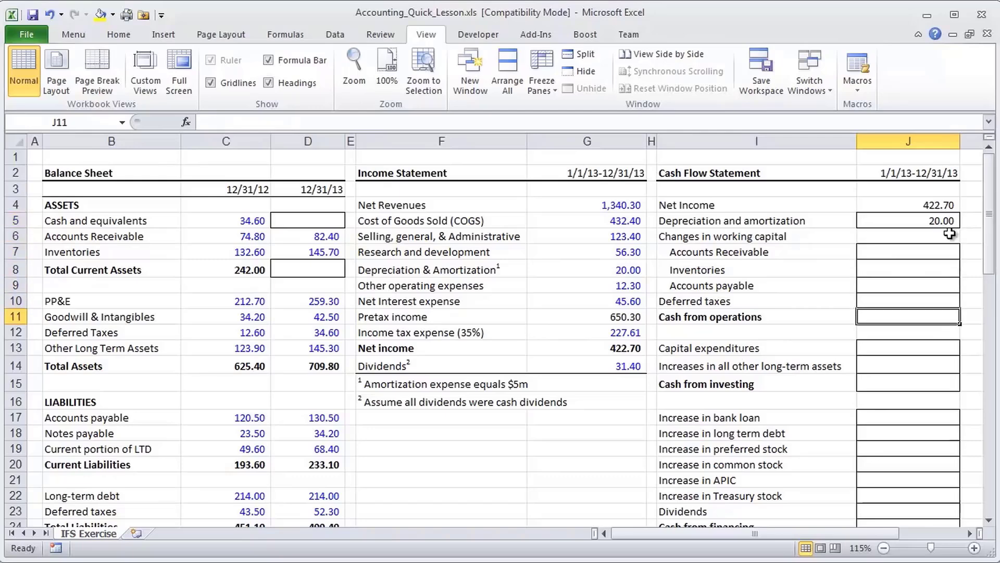
key("alt+equal")
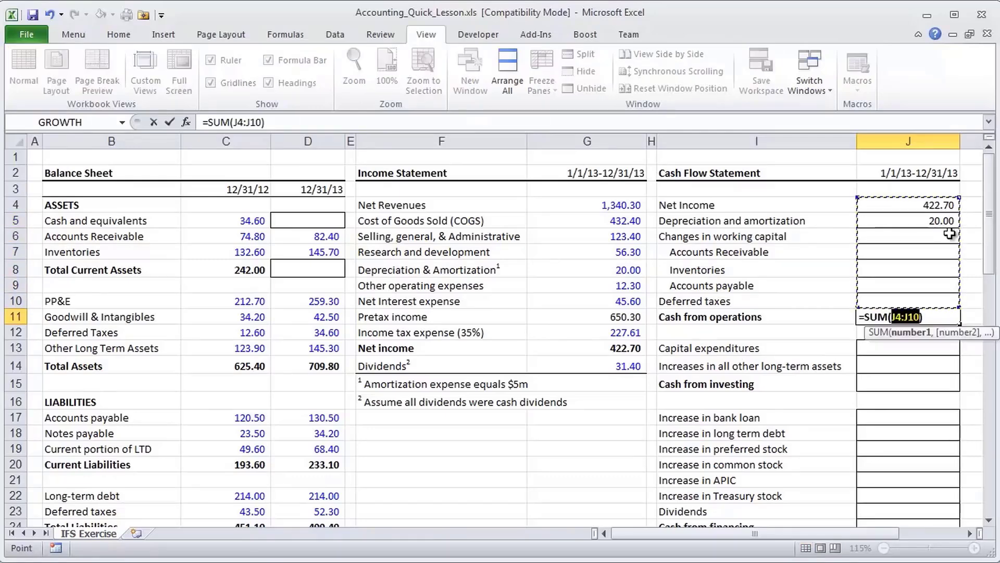
key("ctrl+Return")
Step: Clear J5 and re-enter =G8 for depreciation and amortization
left_click(947, 219)
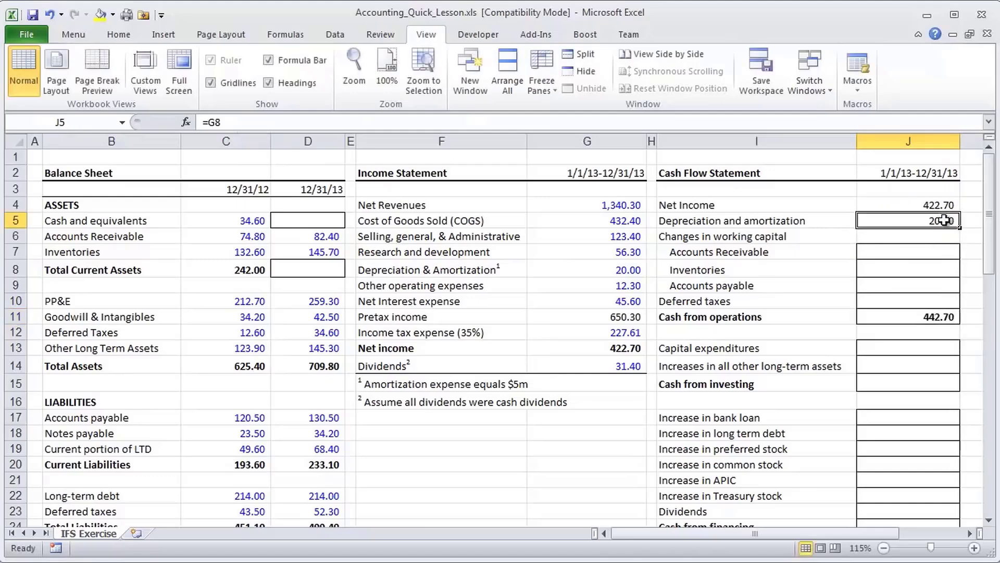
key("Delete")
type("=")
key("Left")
key("Left")
key("Left")
key("Left")
key("Right")
key("Down")
key("Down")
key("Down")
key("ctrl+Return")
key("Down")
key("Down")
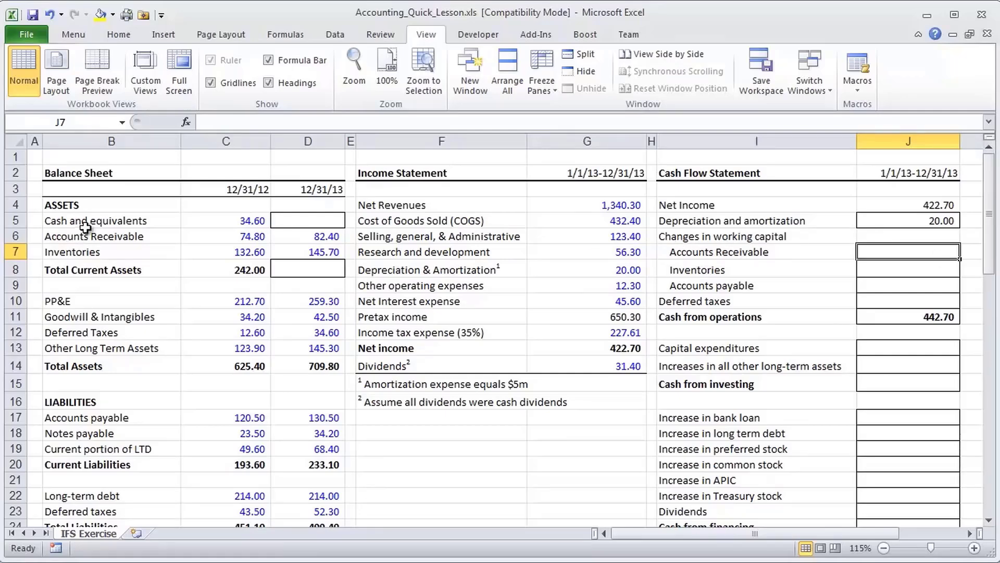
left_click_drag(86, 234, 298, 240)
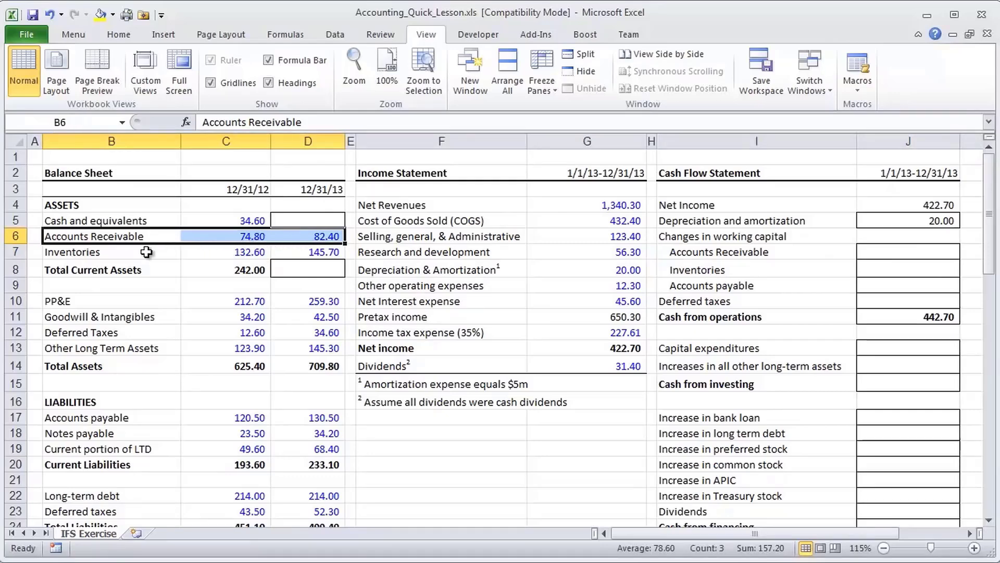
left_click_drag(146, 252, 324, 254)
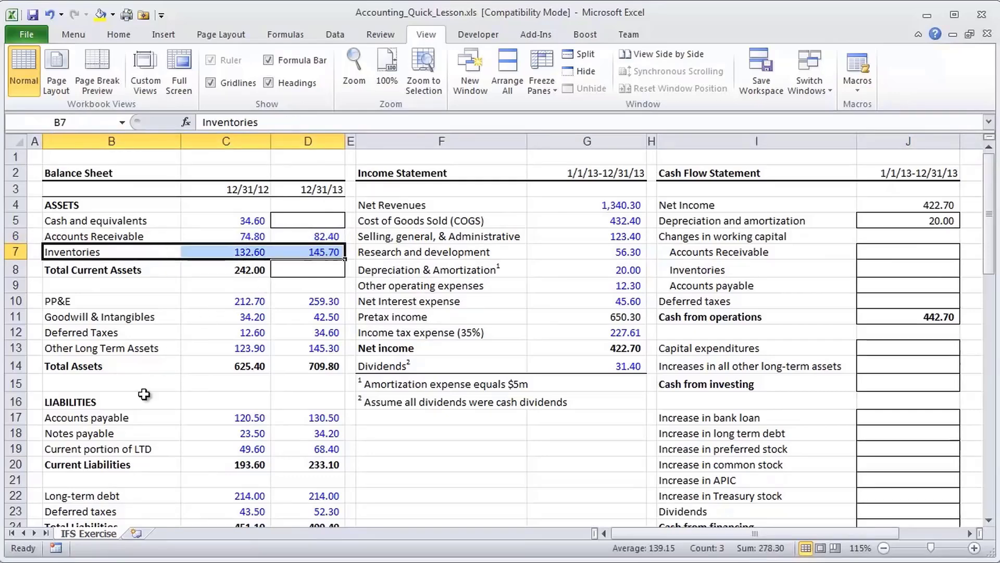
left_click_drag(117, 417, 308, 417)
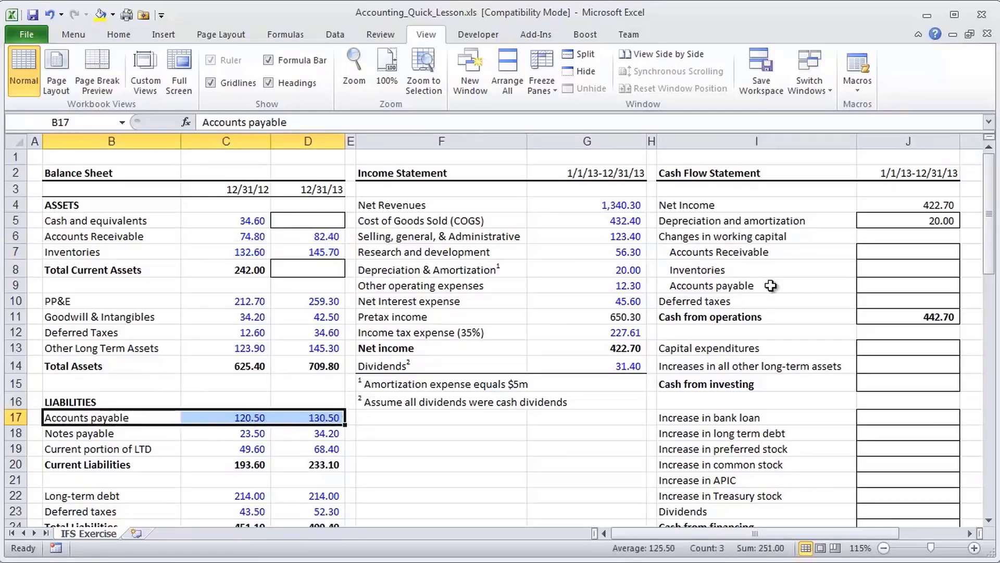
left_click(892, 254)
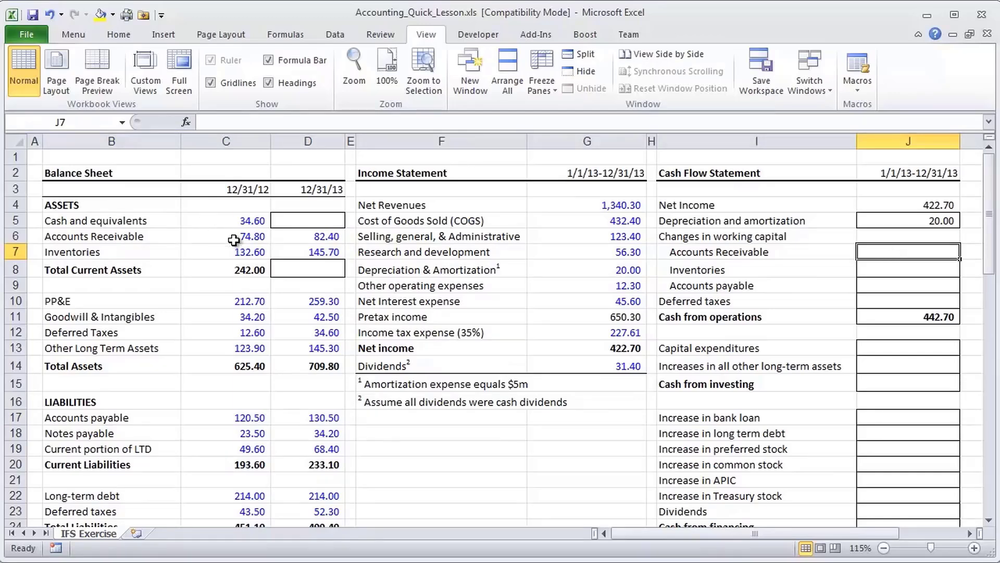
left_click_drag(218, 235, 325, 240)
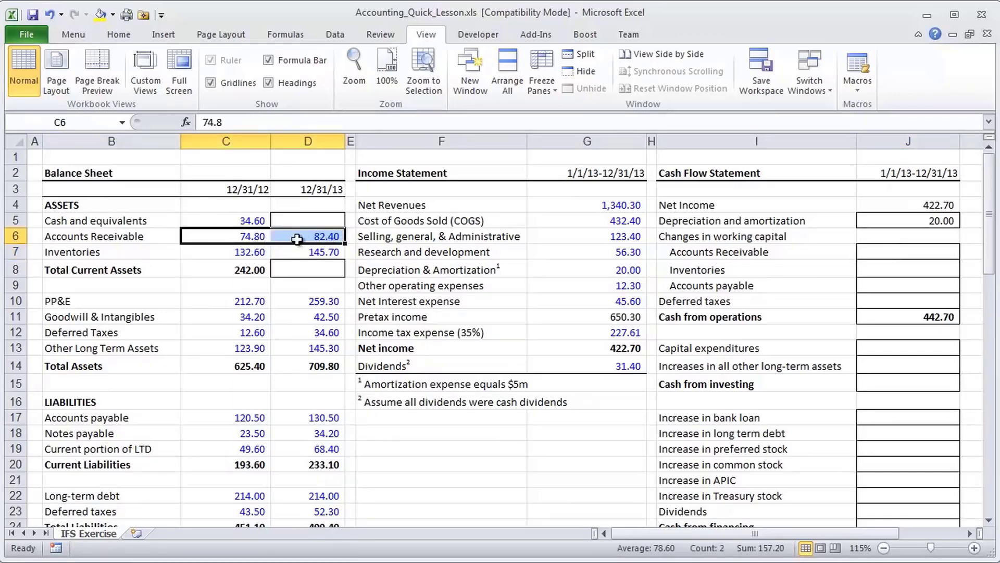
left_click(878, 254)
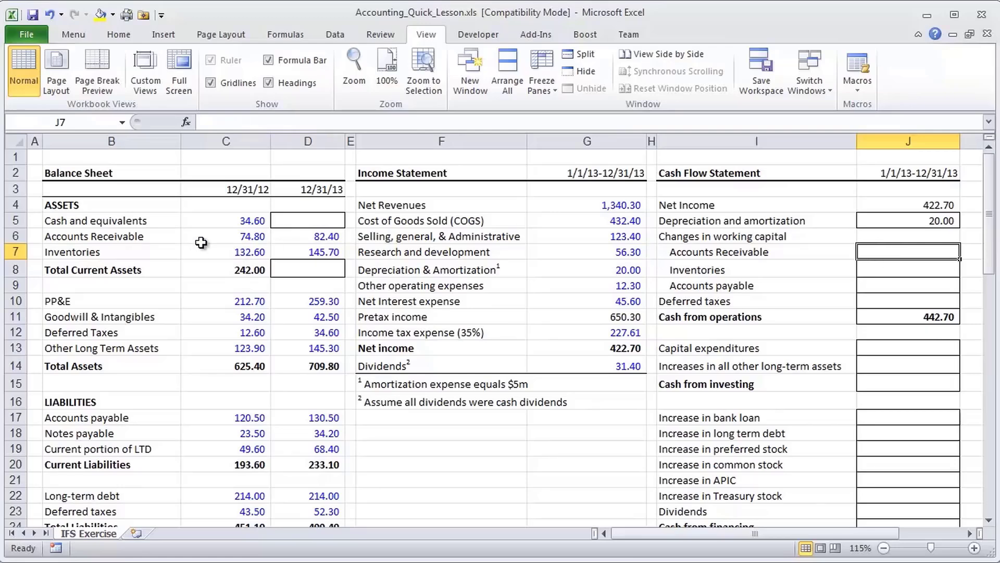
left_click(227, 237)
left_click_drag(227, 237, 316, 245)
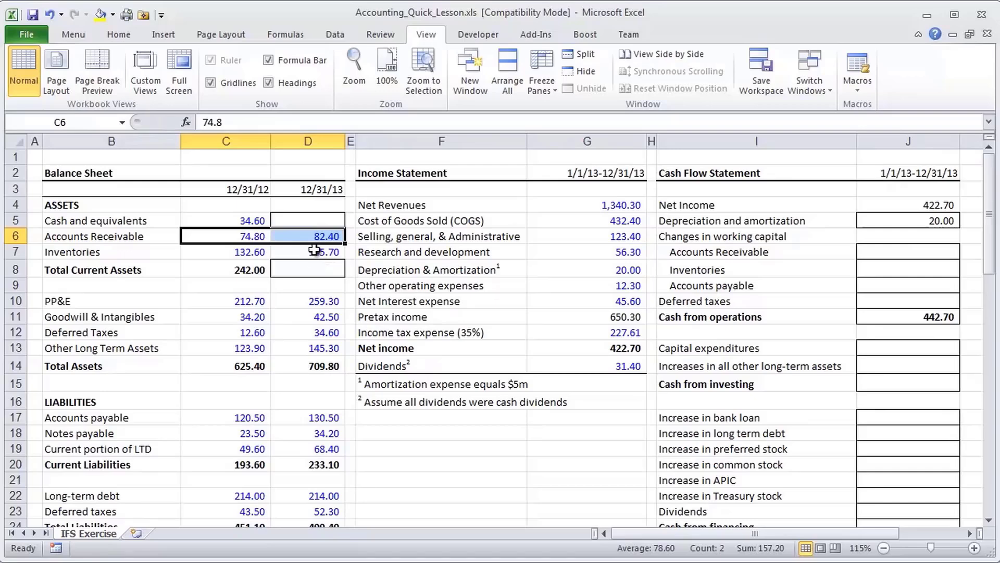
left_click(583, 205)
left_click_drag(483, 206, 551, 205)
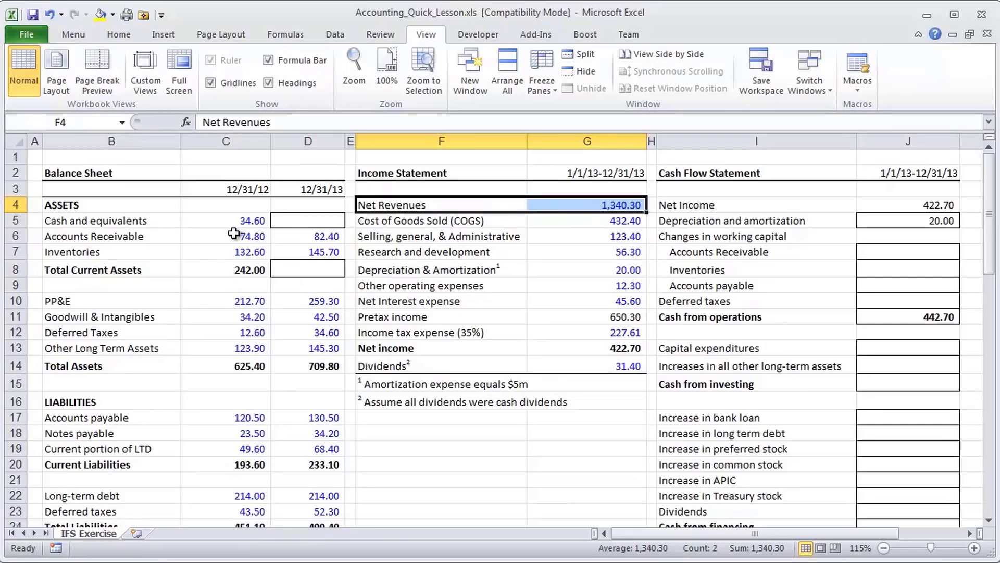
left_click_drag(234, 235, 304, 236)
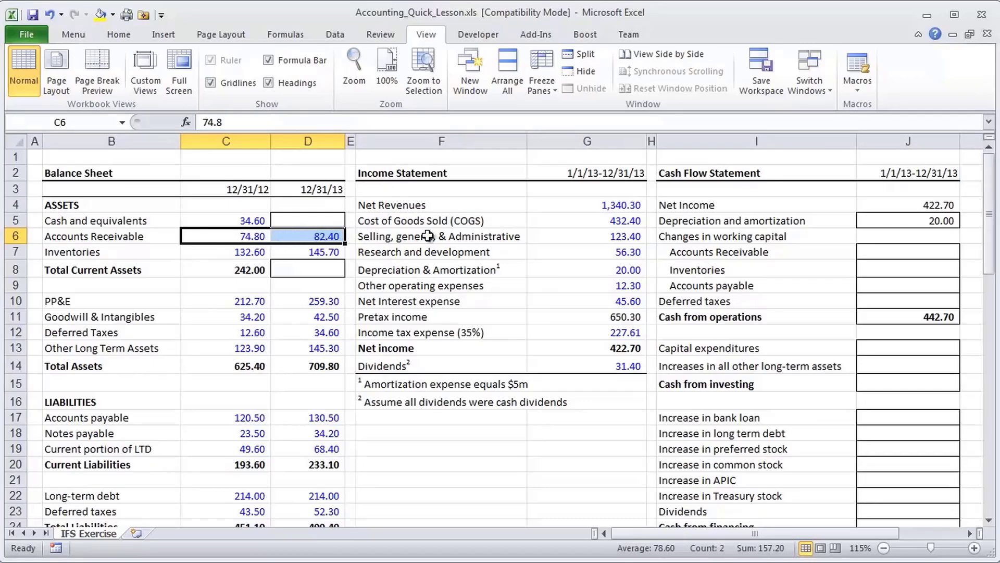
left_click(591, 205)
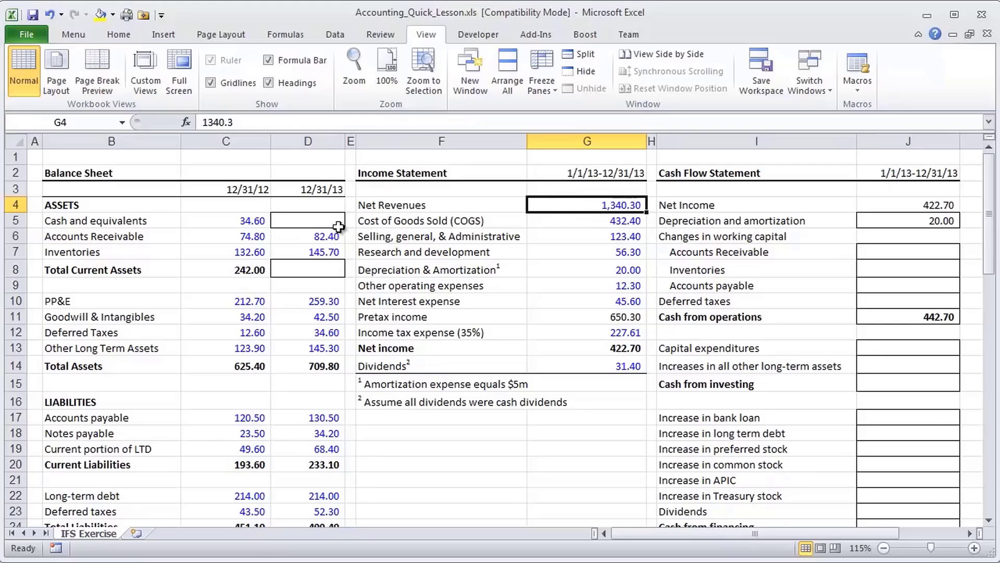
left_click_drag(257, 236, 312, 237)
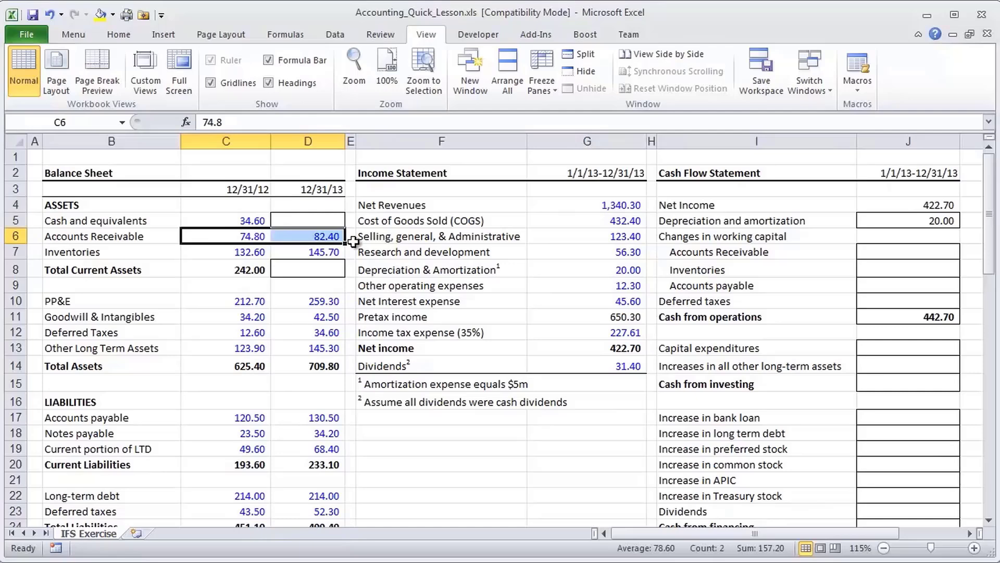
left_click(567, 208)
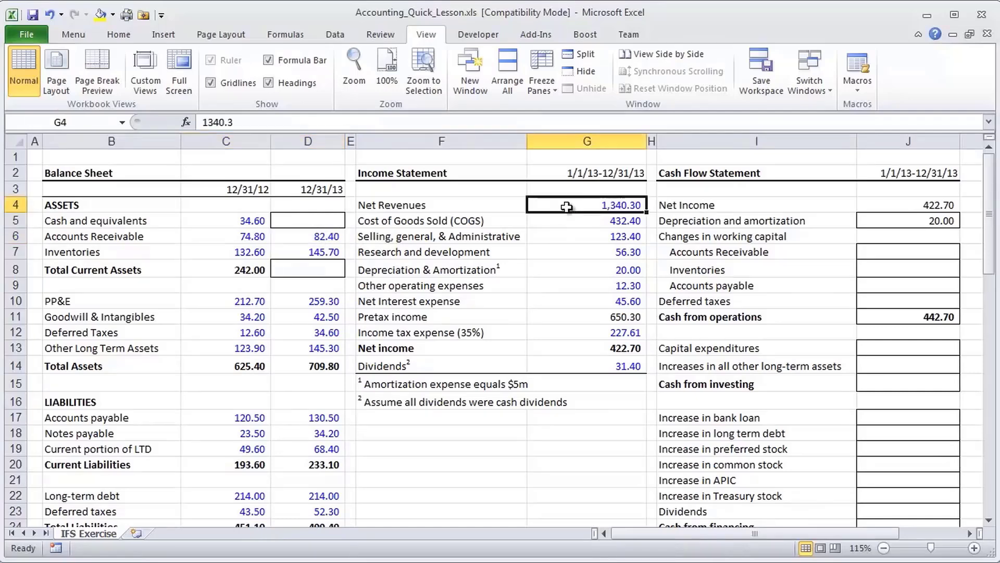
left_click_drag(485, 206, 549, 206)
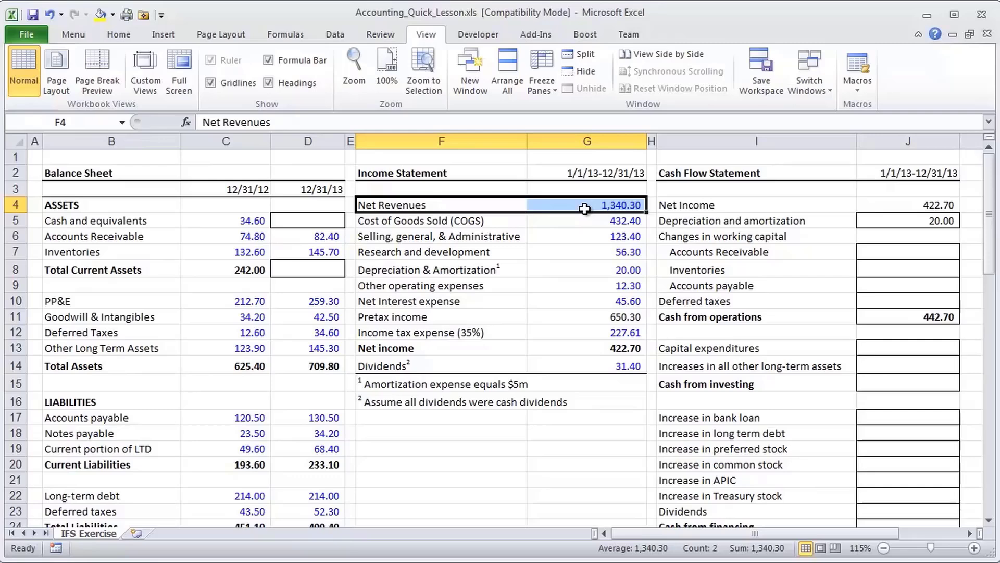
Step: Enter =C6-D6 in J7, giving an Accounts Receivable change of (7.60) and cash from operations 435.10
left_click(885, 246)
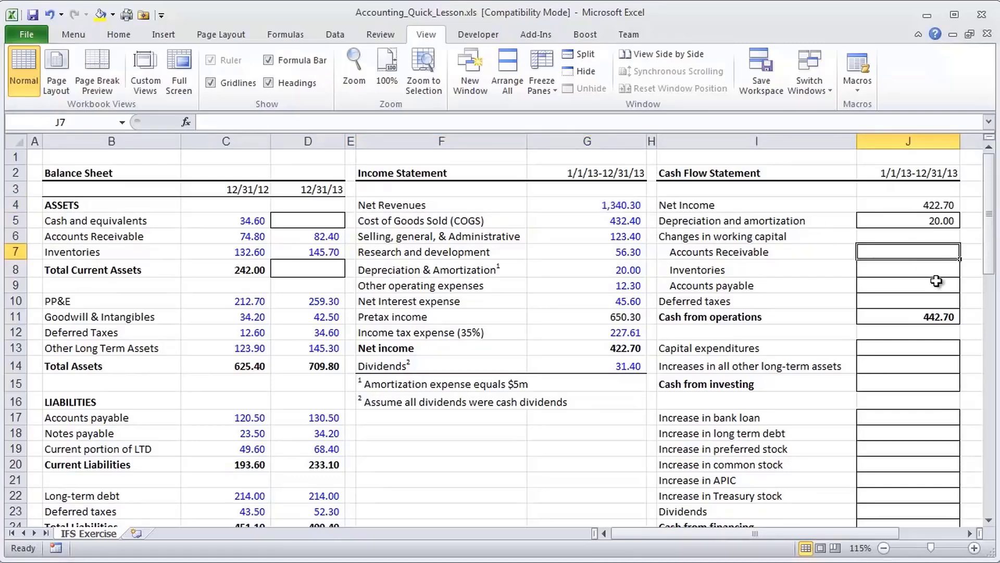
type("=")
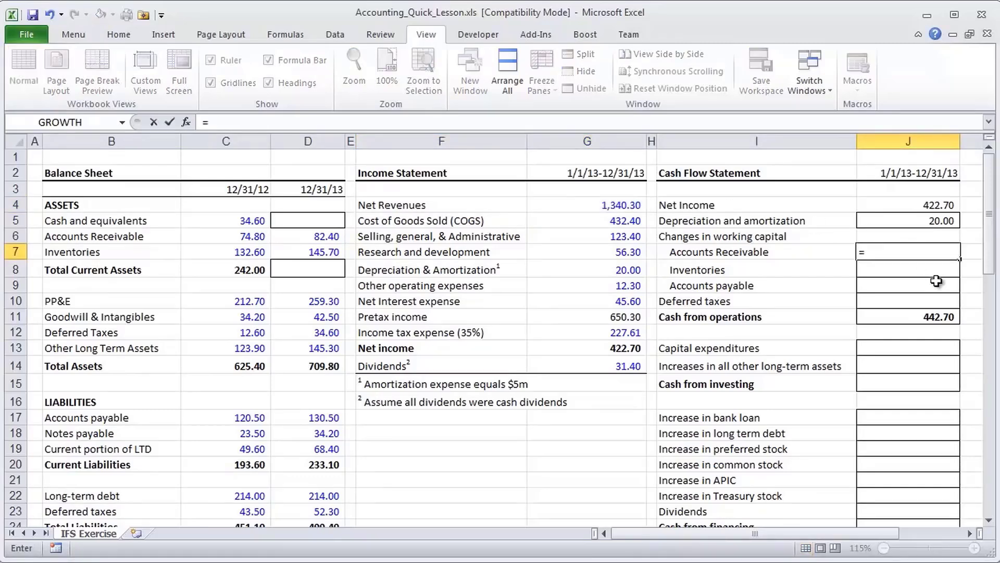
key("Left")
key("Left")
key("Left")
key("Left")
key("Left")
key("Left")
key("Left")
key("Up")
type("-")
key("Left")
key("Left")
key("Left")
key("Left")
key("Left")
key("Left")
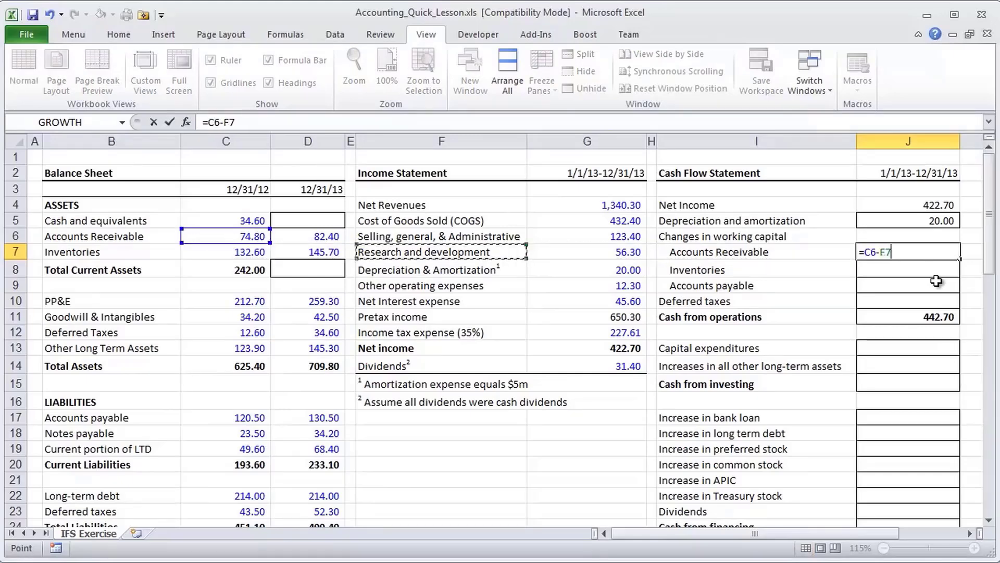
key("Up")
key("ctrl+Return")
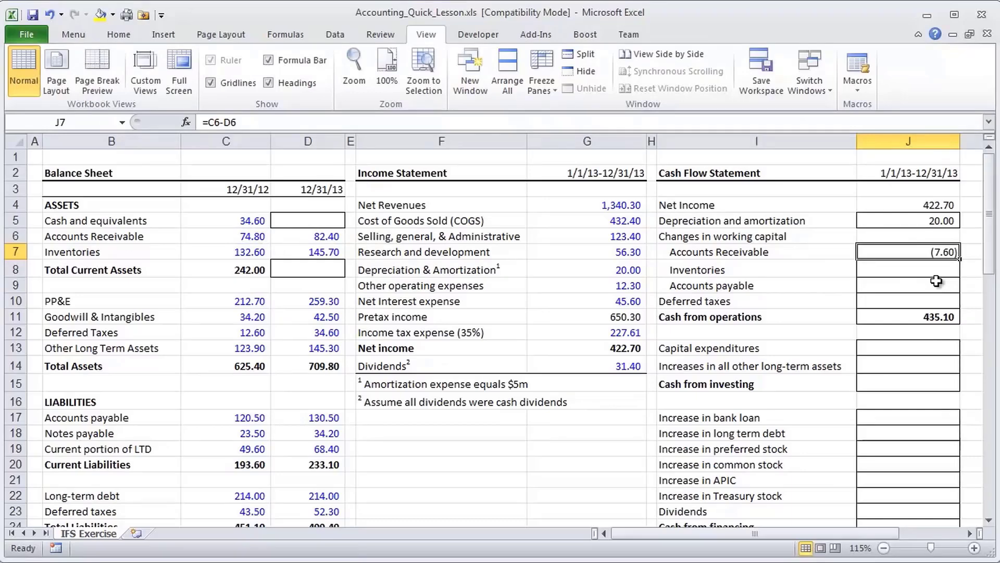
left_click(626, 207)
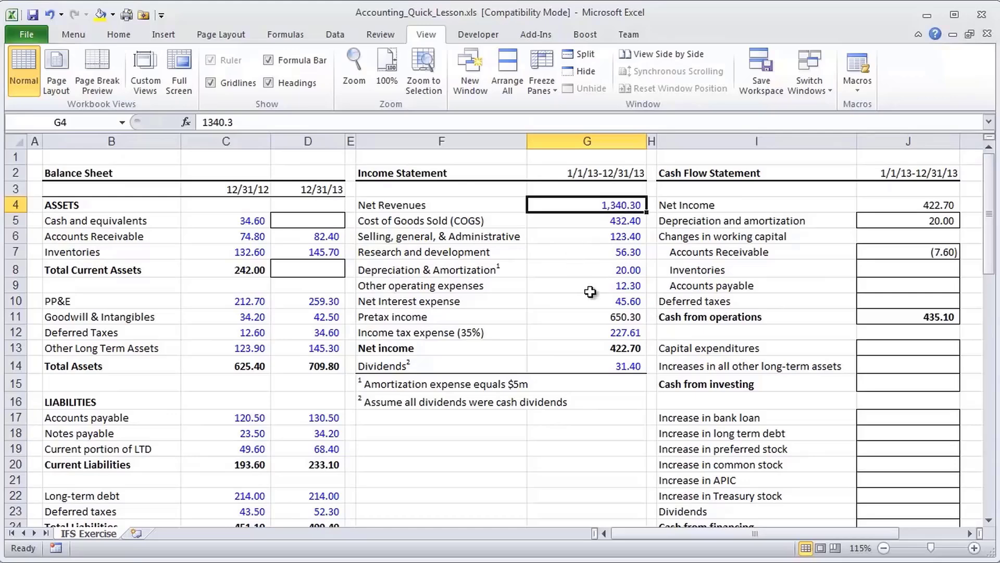
left_click(615, 351)
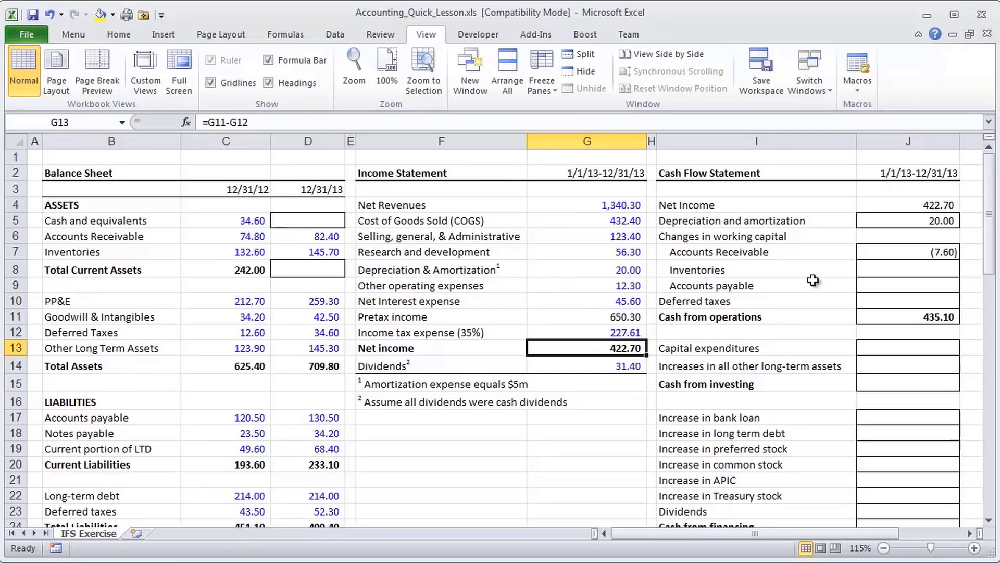
Step: Enter =C7-D7 in J8, giving an Inventories change of (13.10) and cash from operations 422.00
left_click(878, 271)
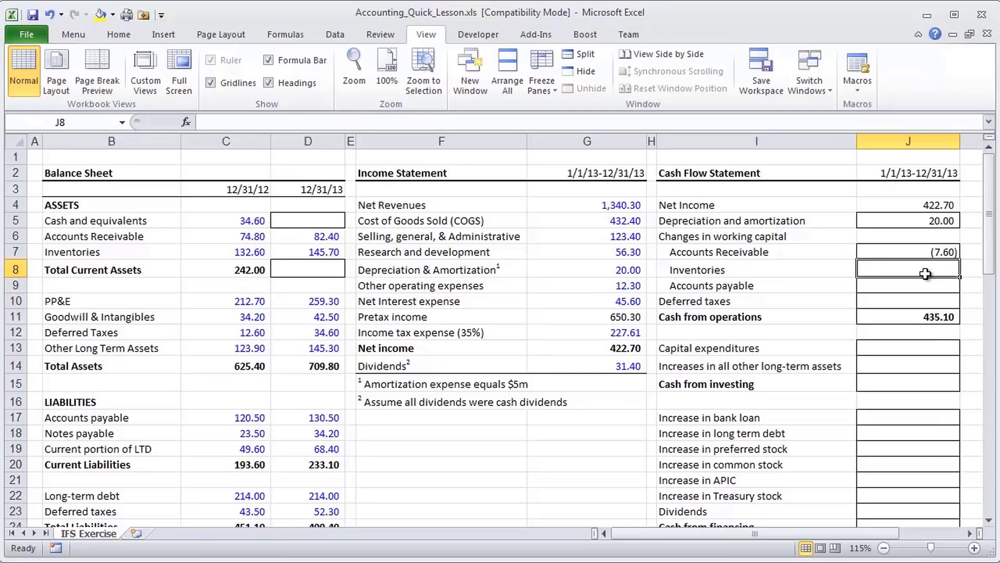
type("=")
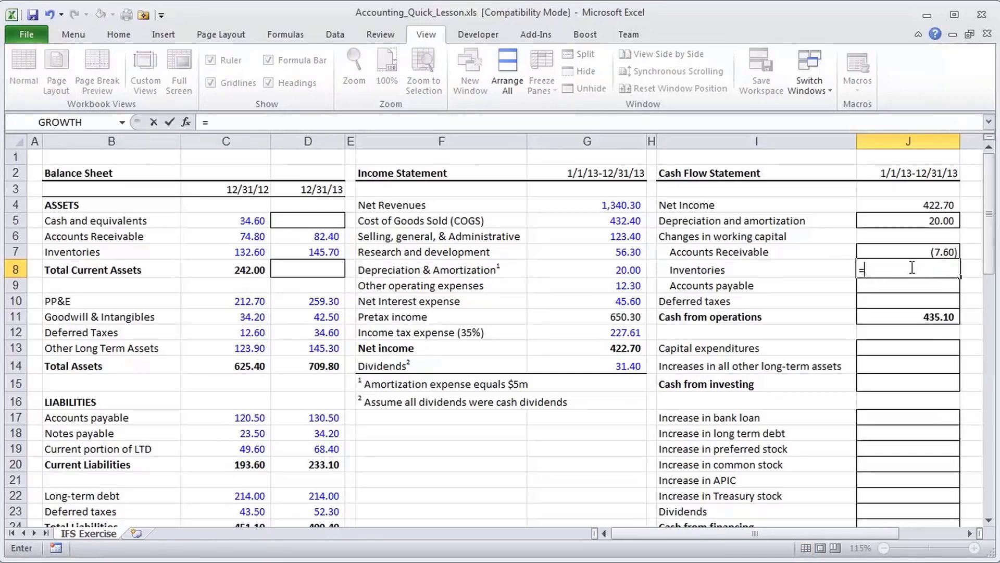
key("Left")
key("Left")
key("Left")
key("Left")
key("Left")
key("Left")
key("Up")
key("Left")
type("-")
key("Left")
key("Left")
key("Left")
key("Left")
key("Left")
key("Left")
key("Up")
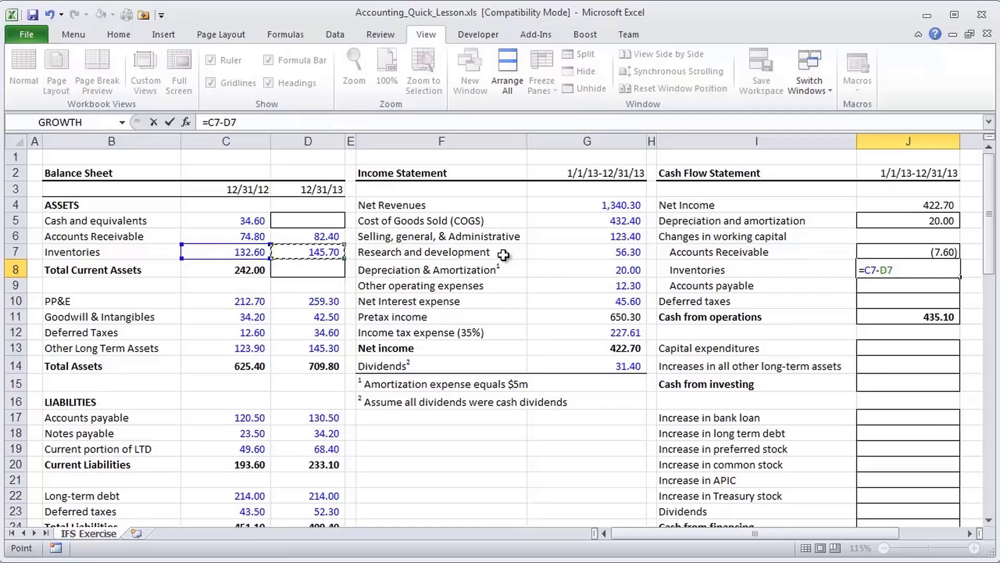
key("ctrl+Return")
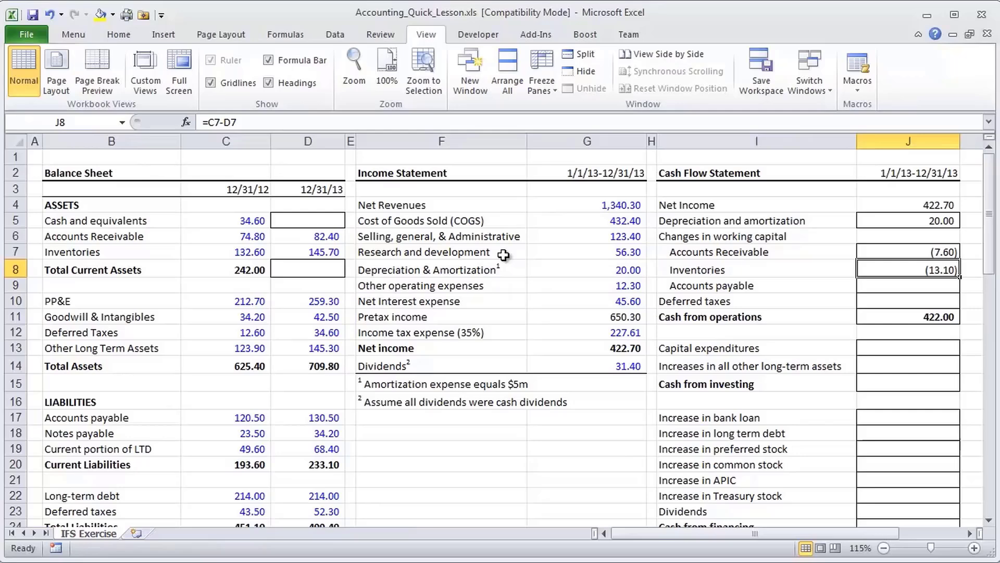
key("Down")
Step: Enter =D17-C17 in J9 so Accounts payable shows 10.00 and cash from operations 432.00
type("=")
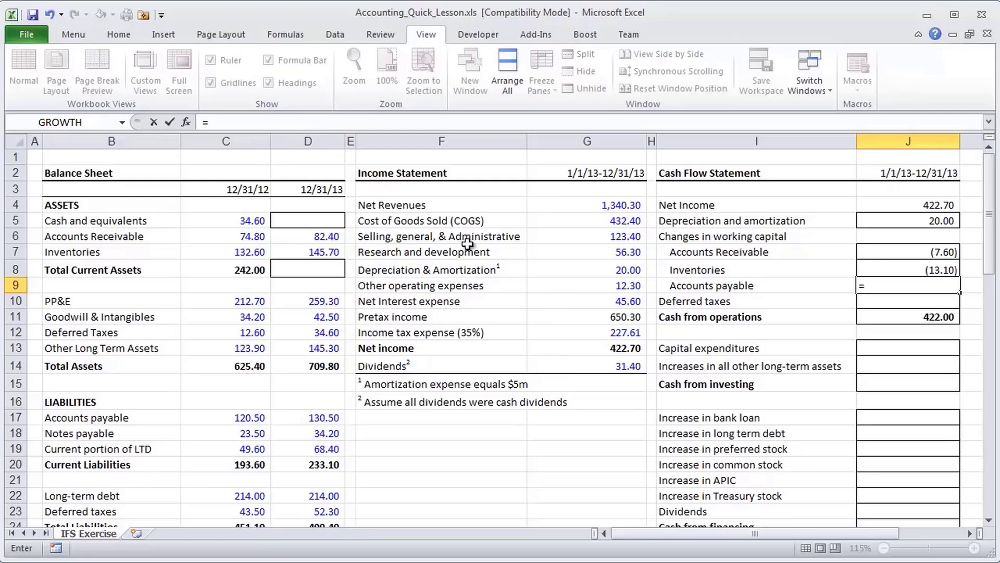
left_click(314, 420)
type("-")
left_click(255, 418)
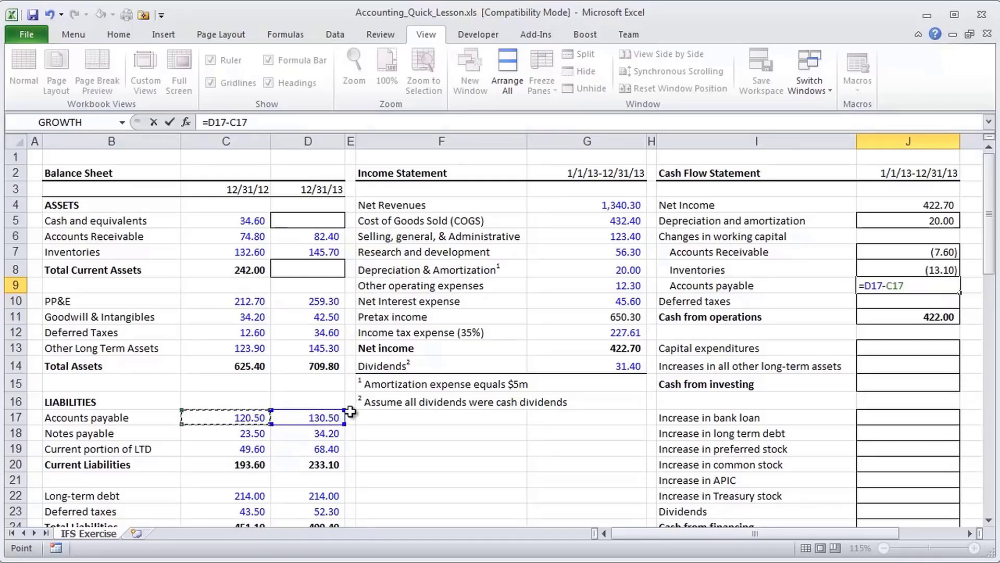
key("ctrl+Return")
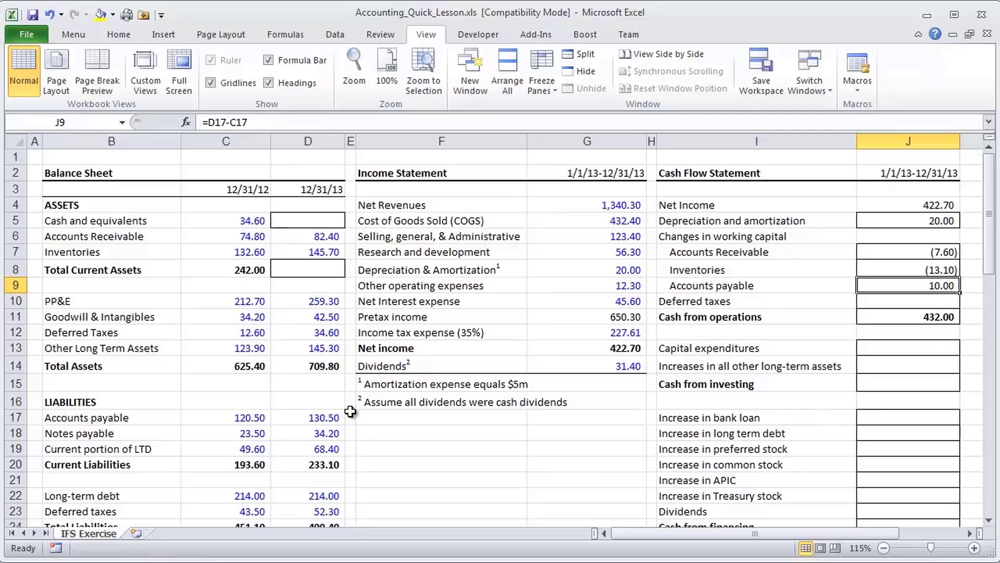
Step: Move to J10 and start a formula with = for Deferred taxes
key("Down")
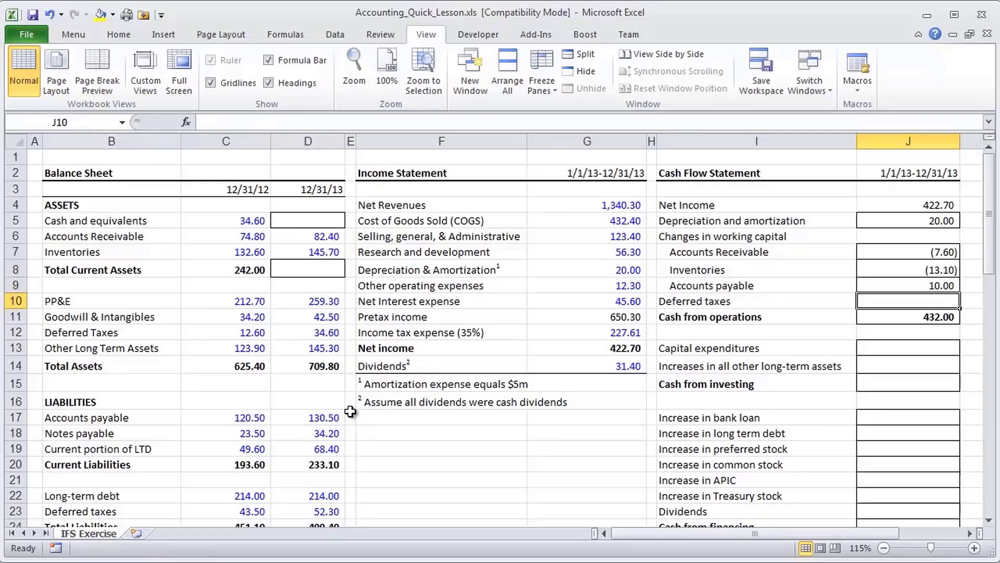
type("=")
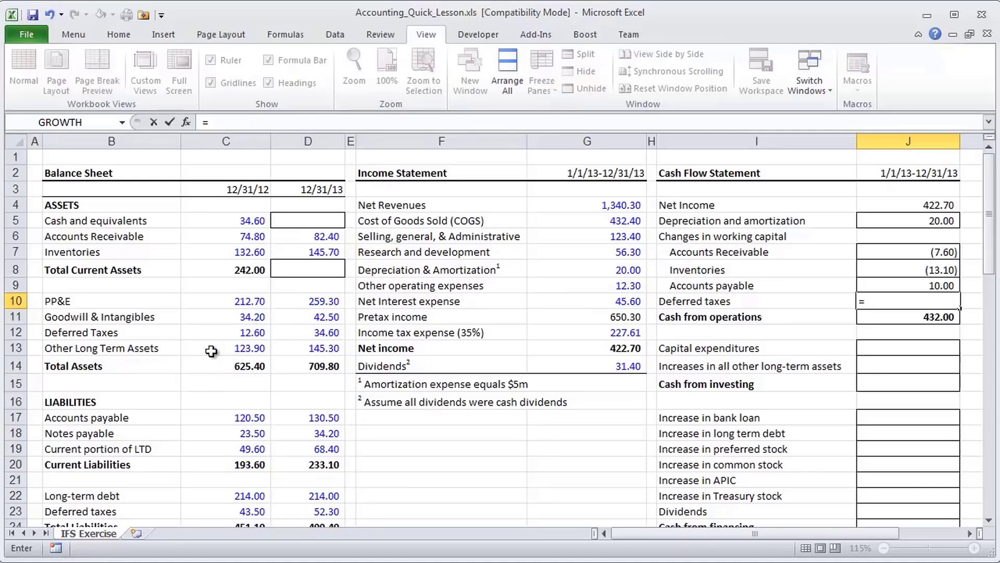
Step: Enter =C12-D12 in J10 for the deferred tax asset change
left_click(262, 332)
type("-")
left_click(292, 332)
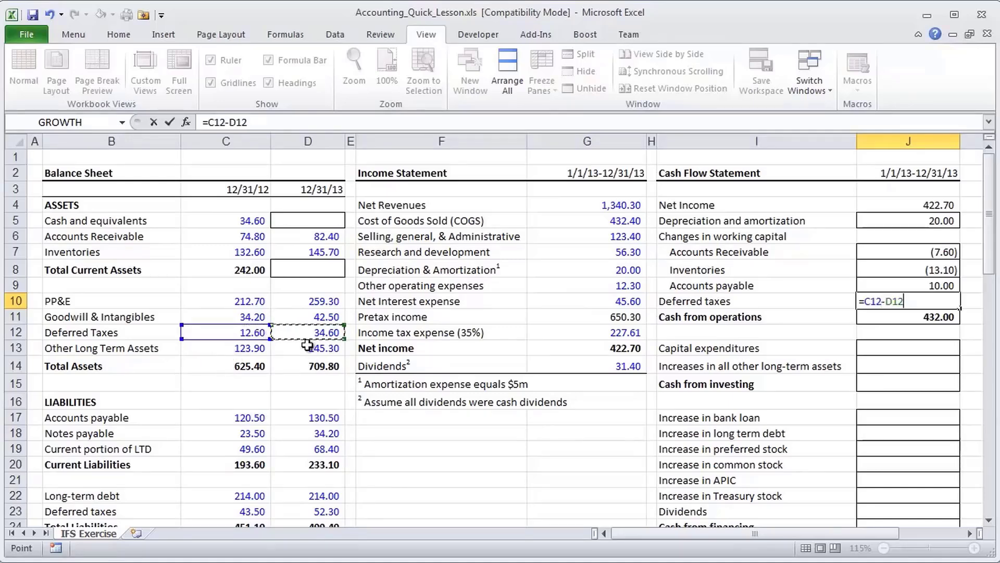
key("ctrl+Return")
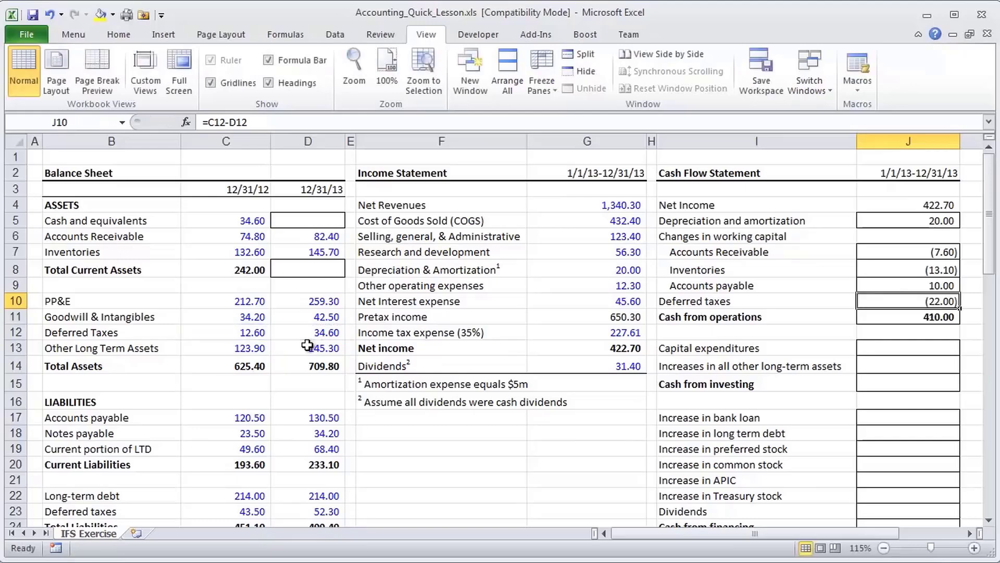
Step: Extend it to =C12-D12+D23-C23, giving (13.20) and cash from operations 418.80
key("F2")
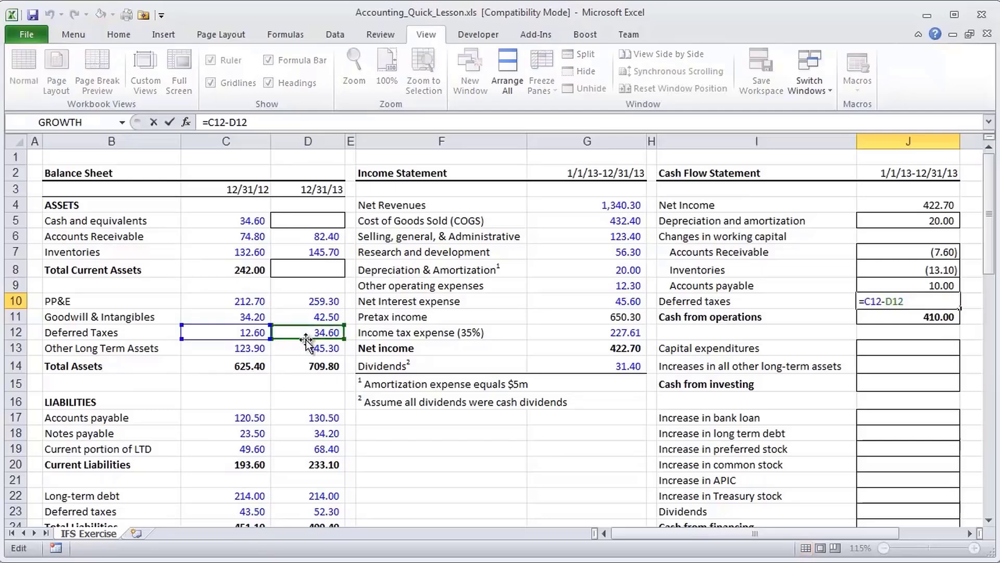
type("+")
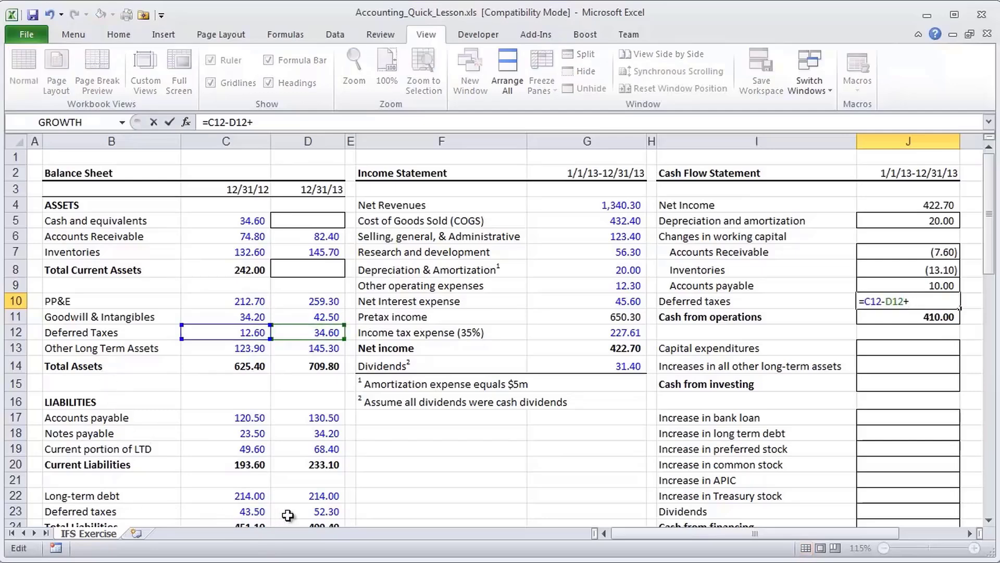
left_click(309, 512)
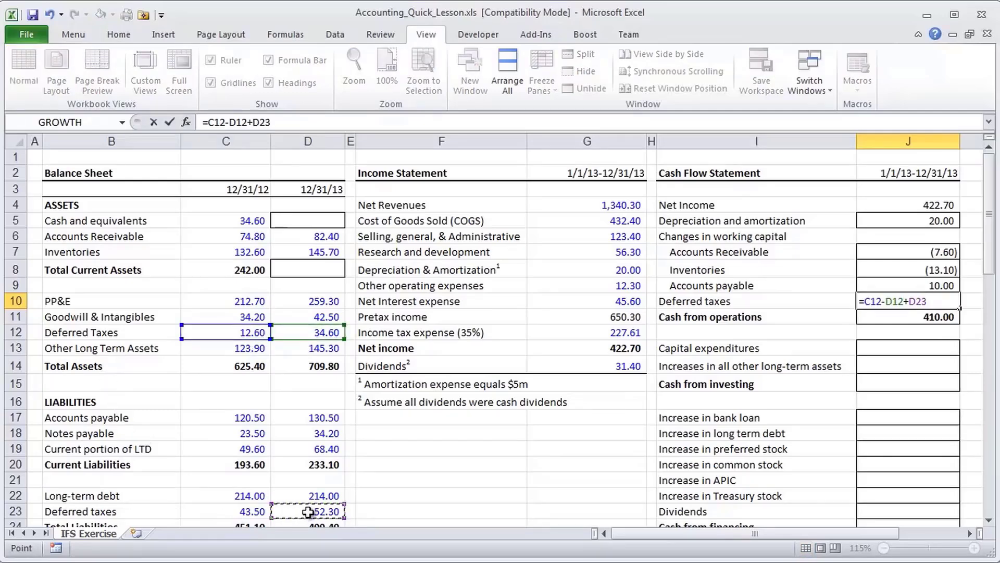
type("-")
left_click(239, 511)
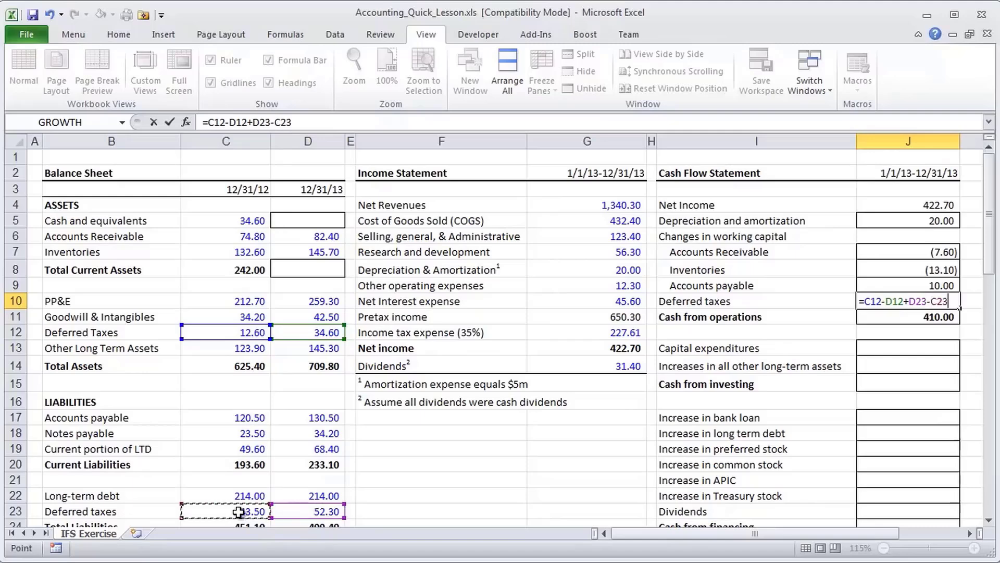
key("ctrl+Return")
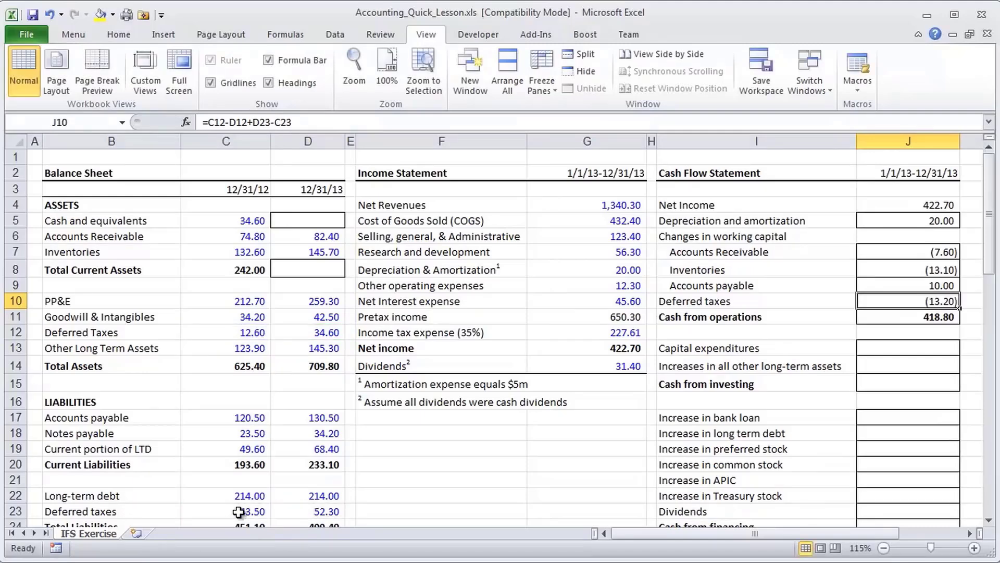
key("Down")
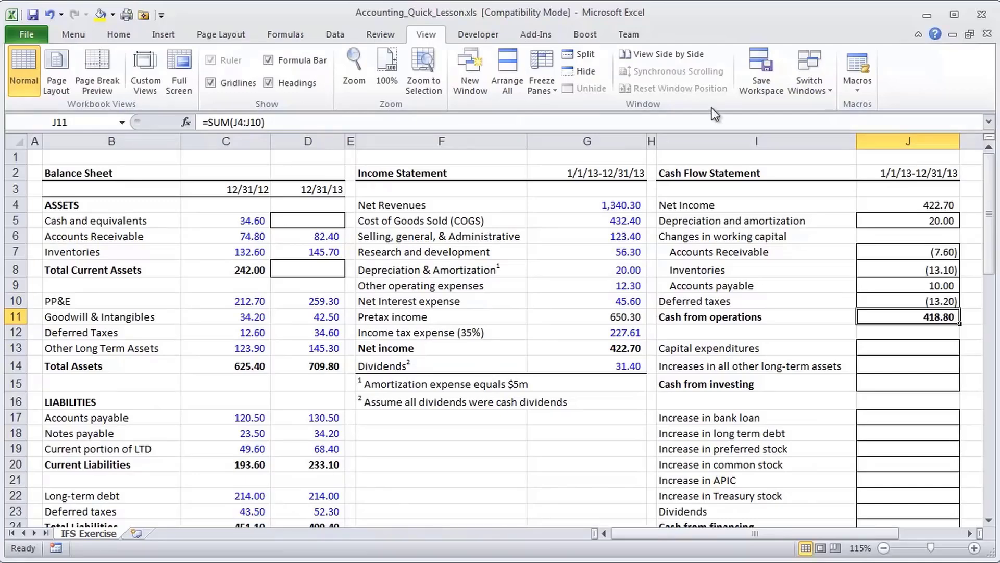
left_click(890, 206)
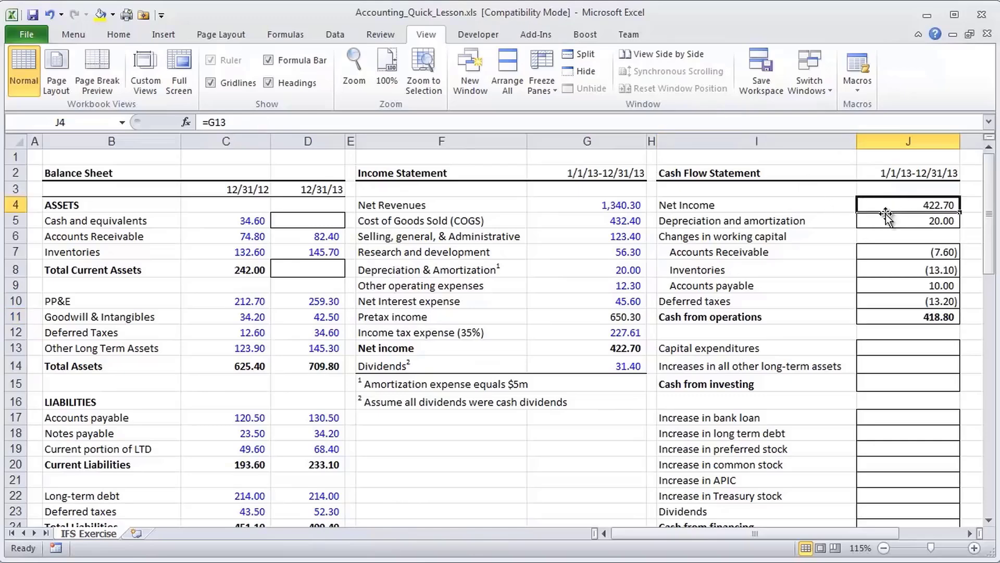